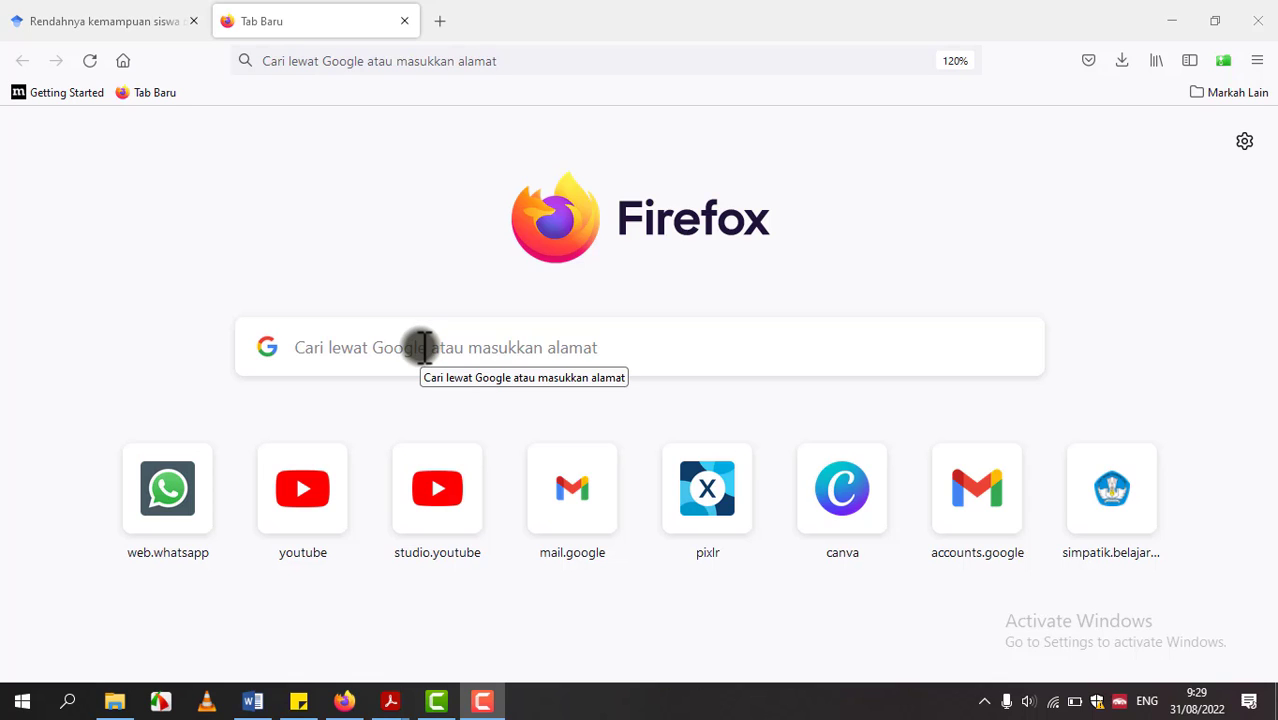
Step: Switch to the Word worksheet LK. 1.2 and end the row 1 problem statement with a period
left_click(252, 702)
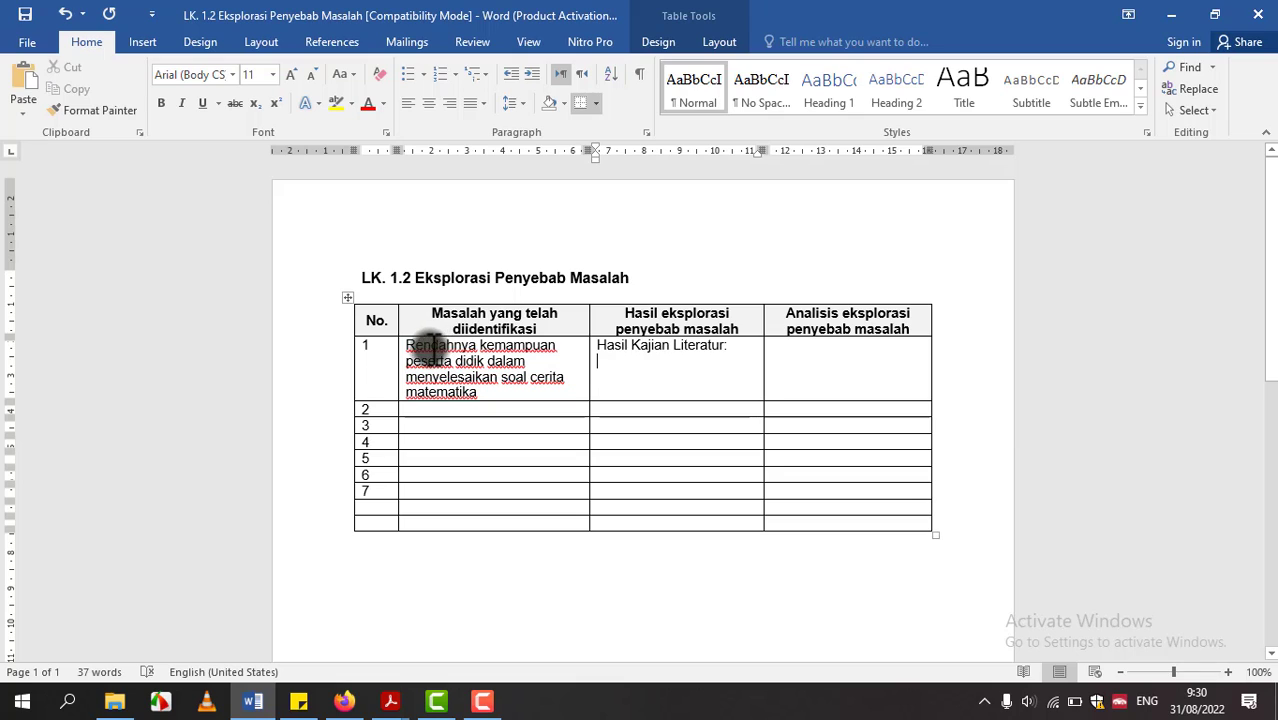
left_click(509, 392)
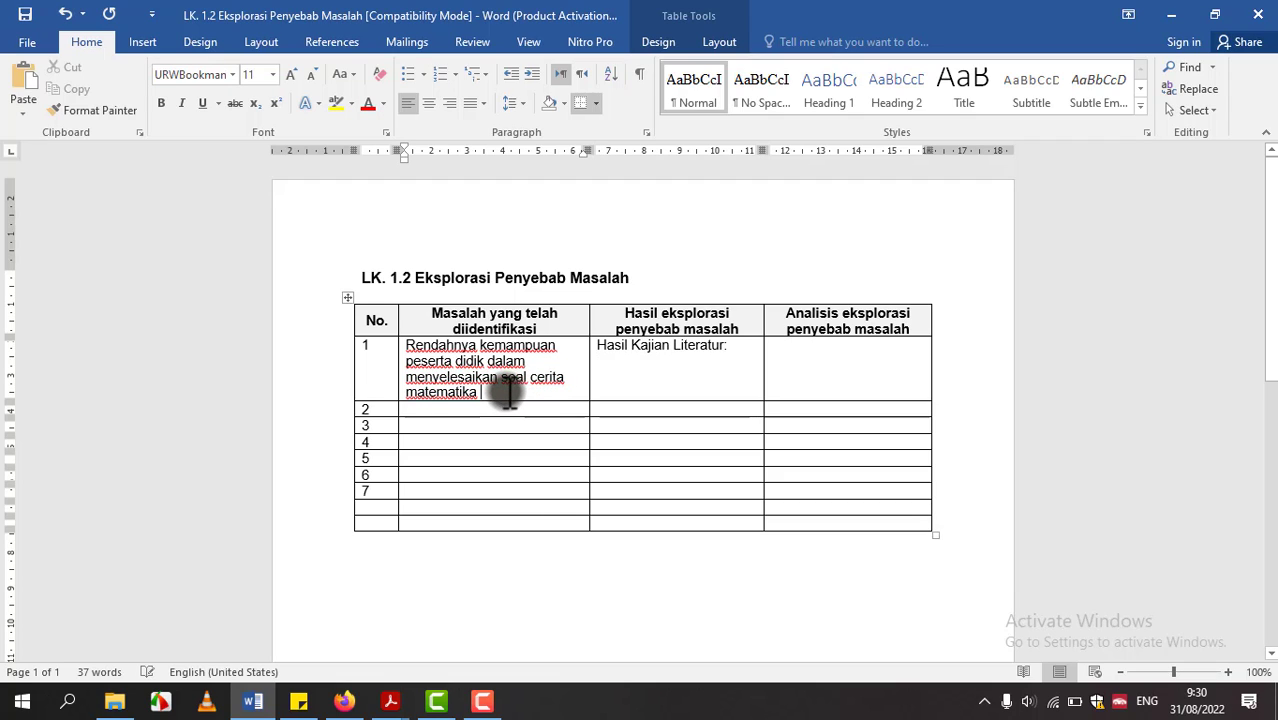
type(".")
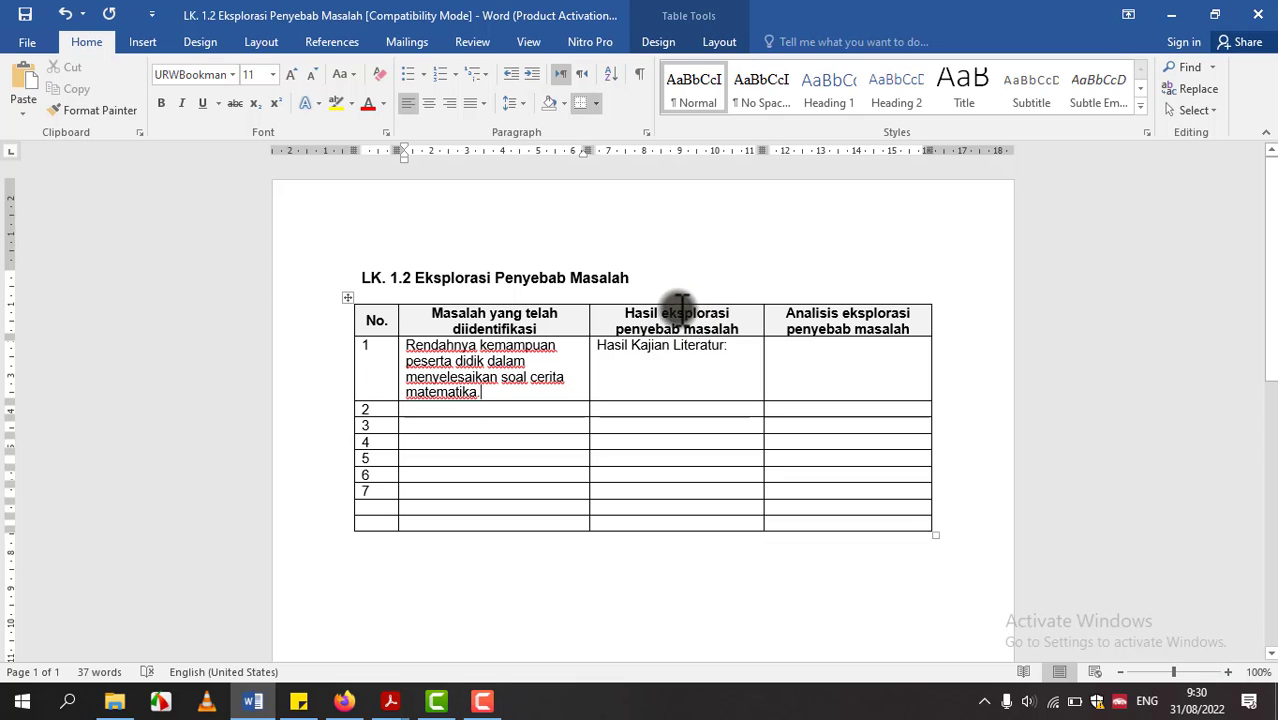
Step: Add a numbered list with two empty items under "Hasil Kajian Literatur:" in row 1 and place the cursor in item 1
left_click(735, 346)
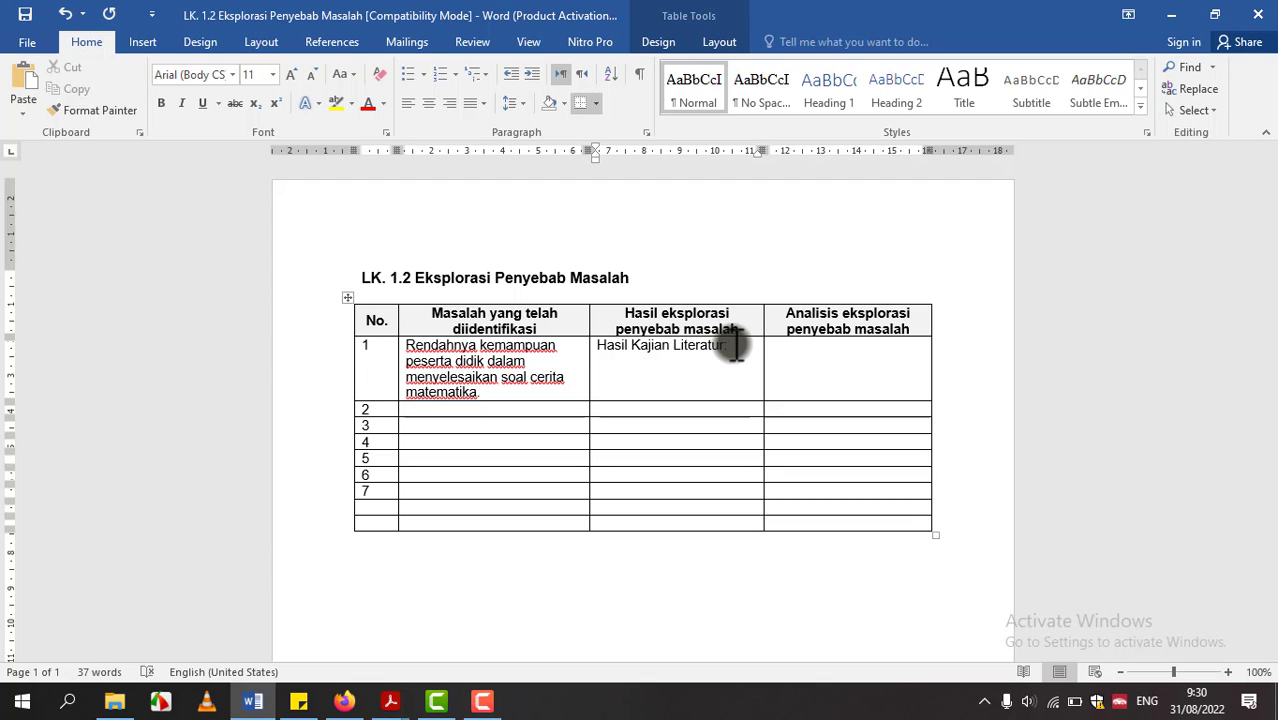
key("Return")
type("1.")
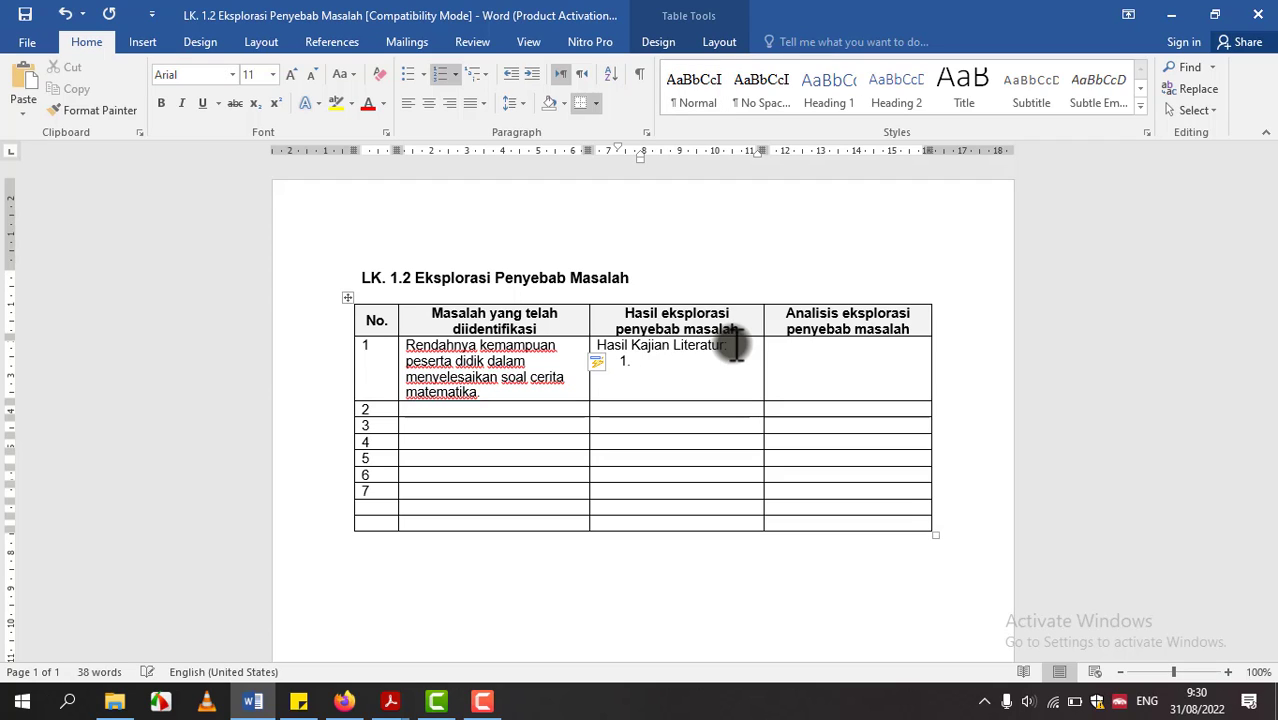
key("Return")
type("2")
key("BackSpace")
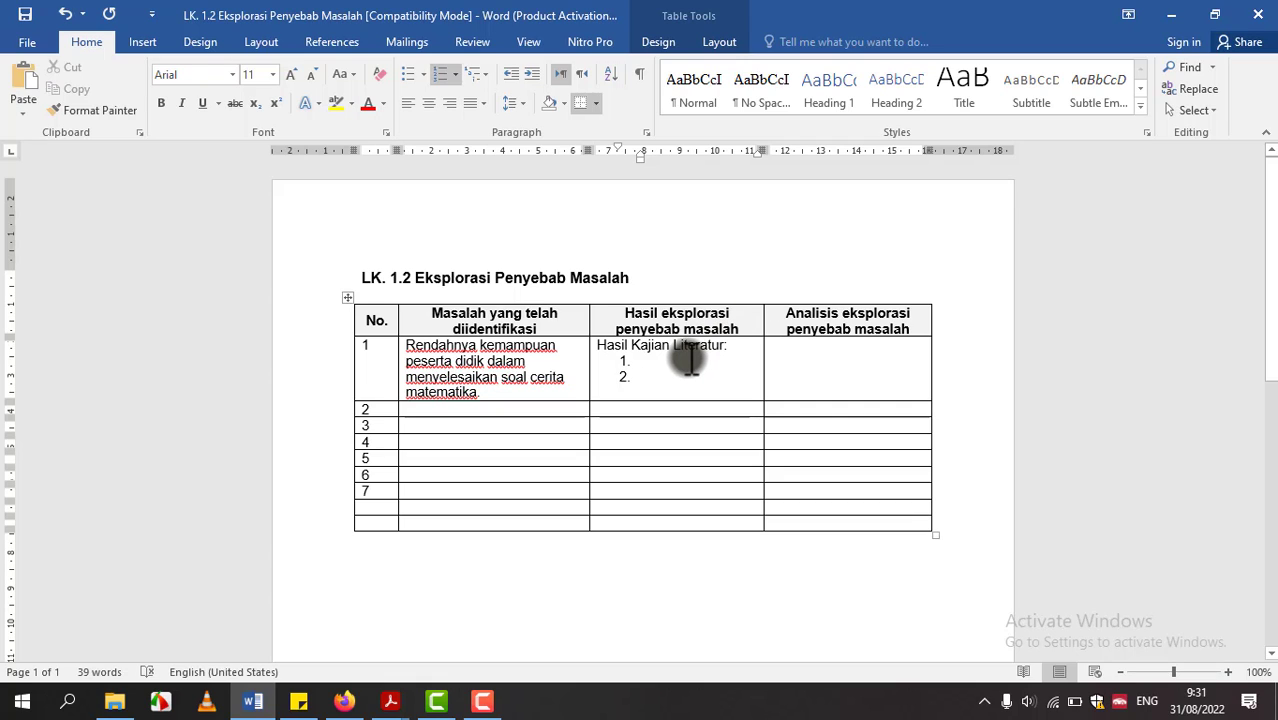
double_click(690, 360)
left_click(672, 359)
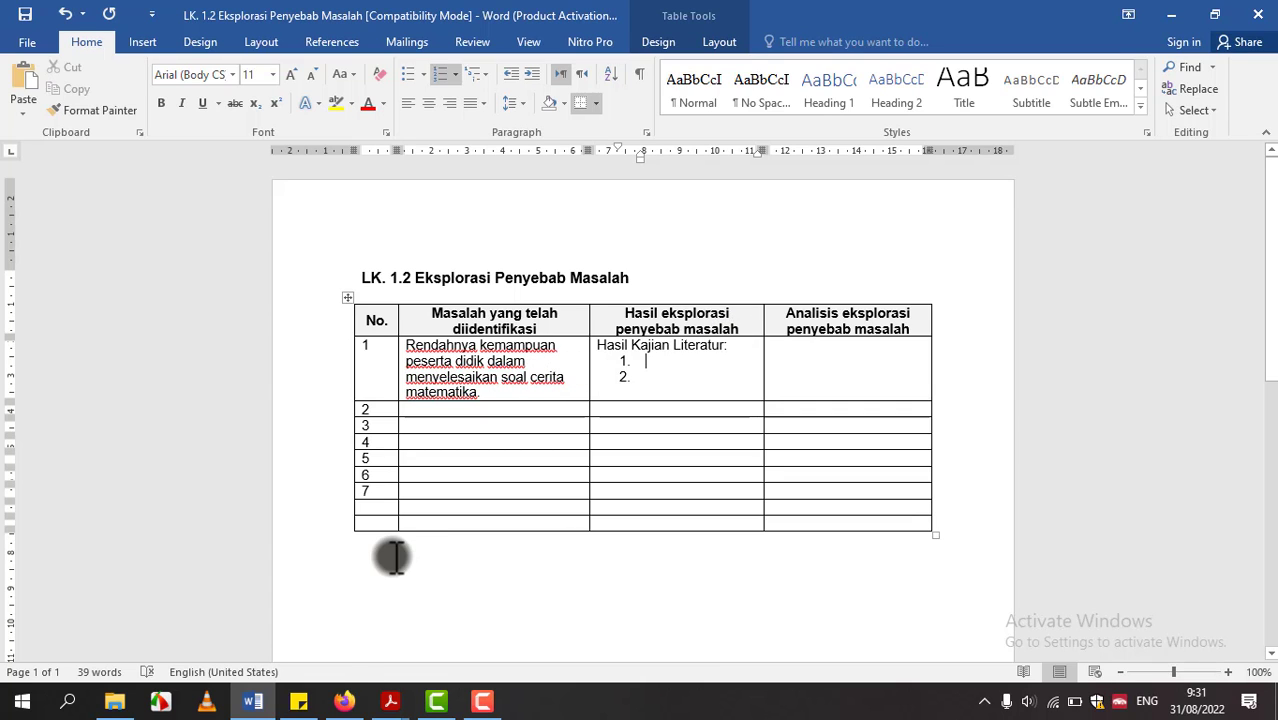
Step: Switch to Firefox, search the web for "google cendikia" and open the Google Cendekia site
left_click(343, 701)
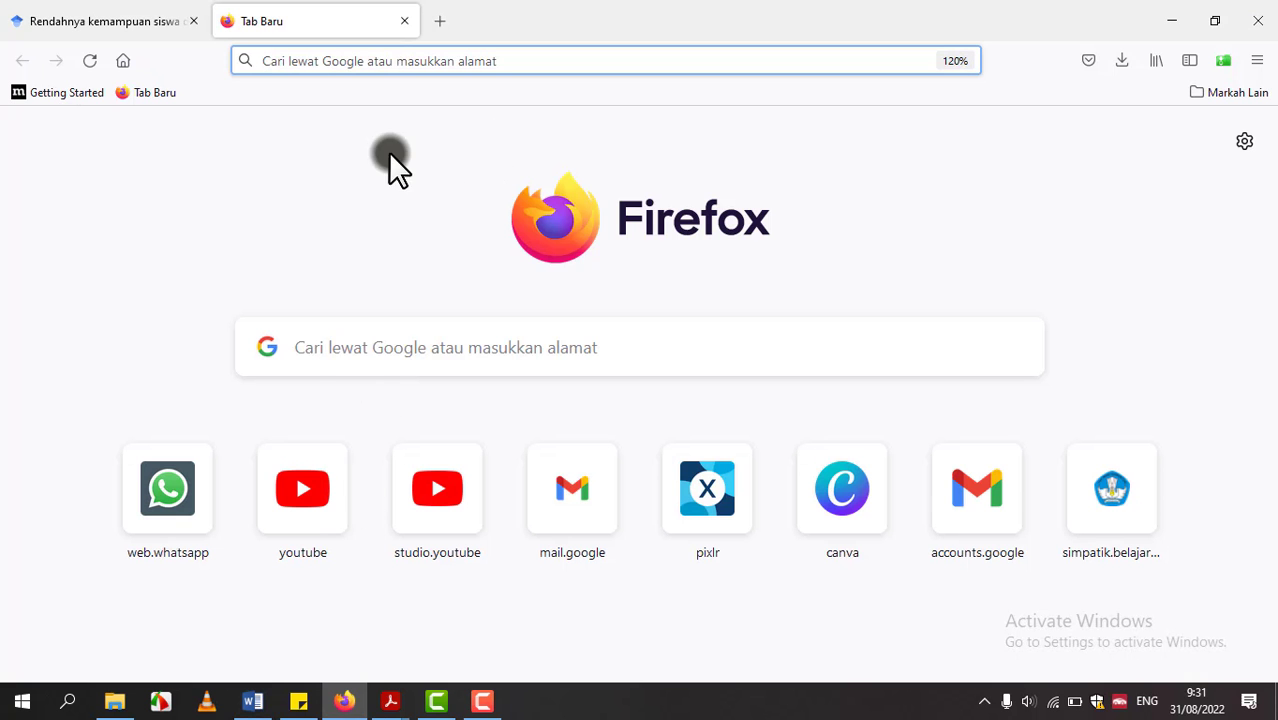
left_click(314, 354)
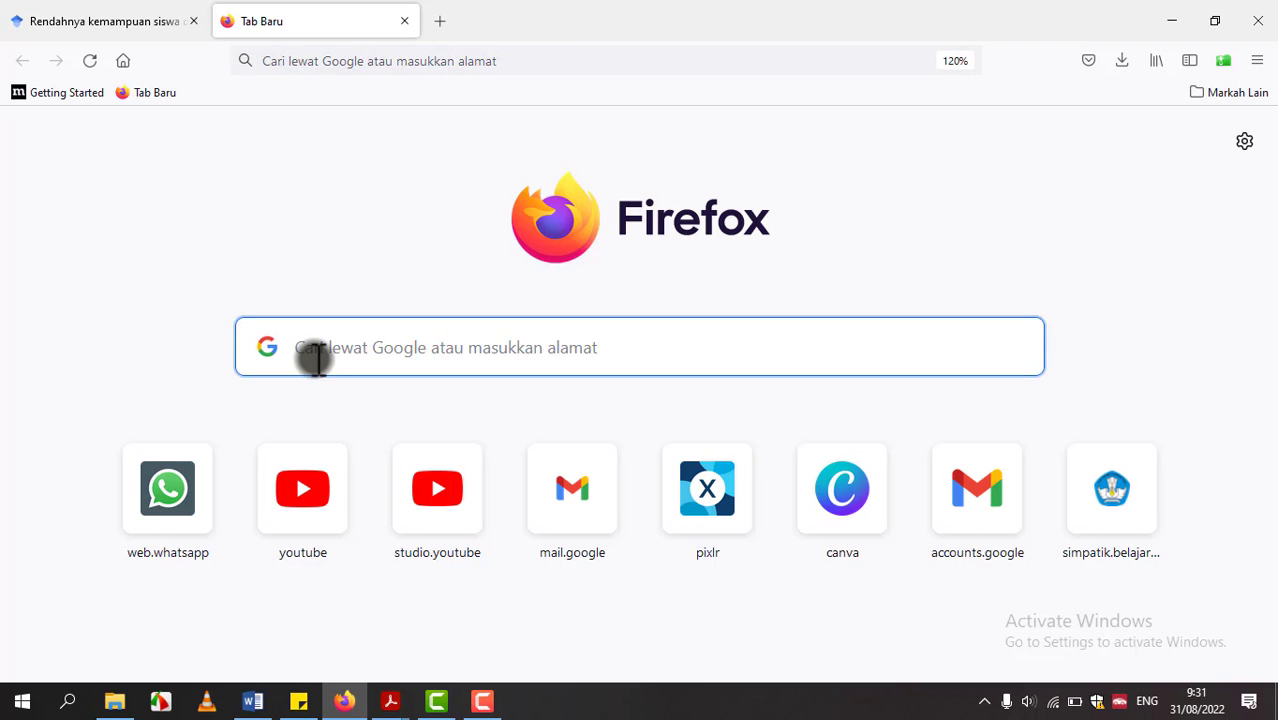
type("google ")
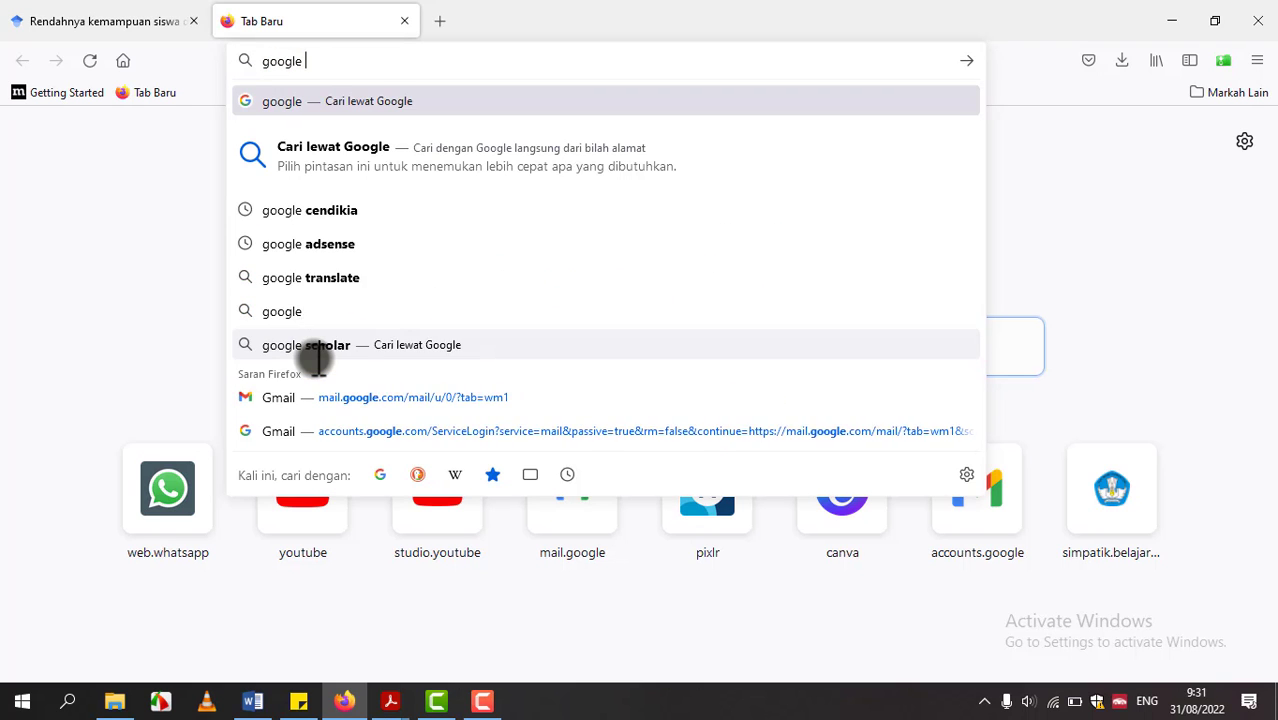
type("cendikia")
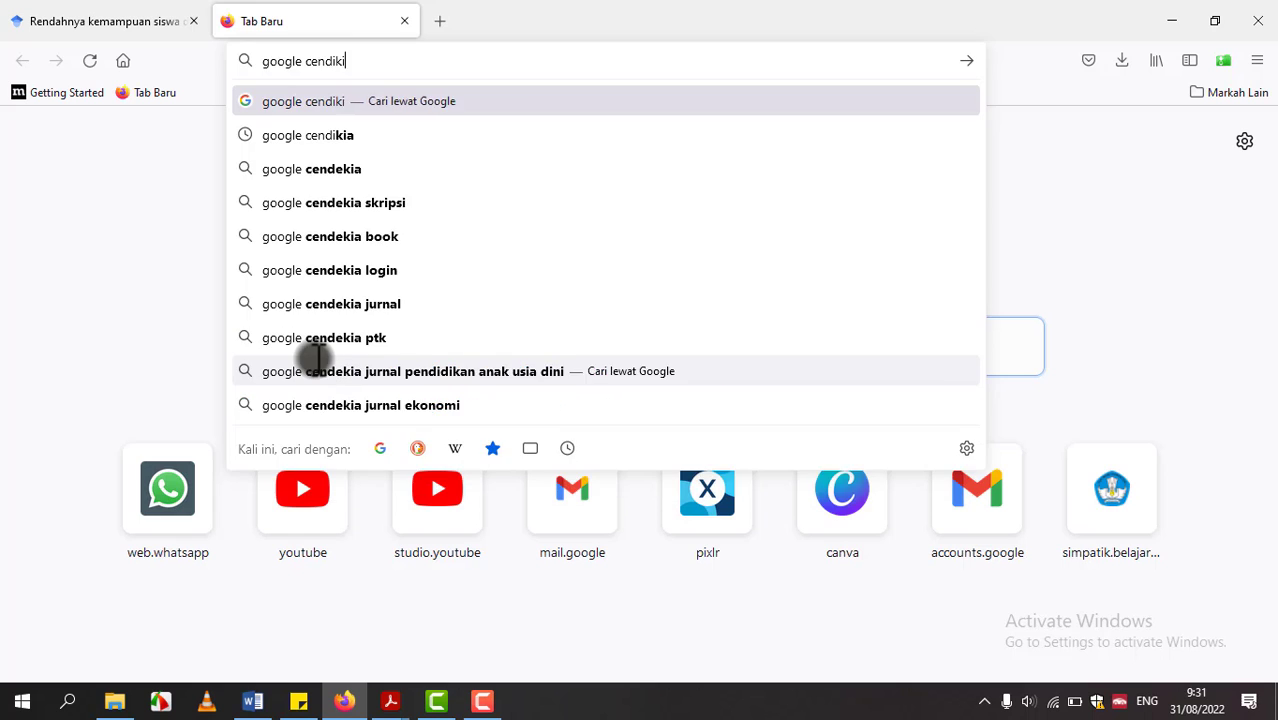
key("Return")
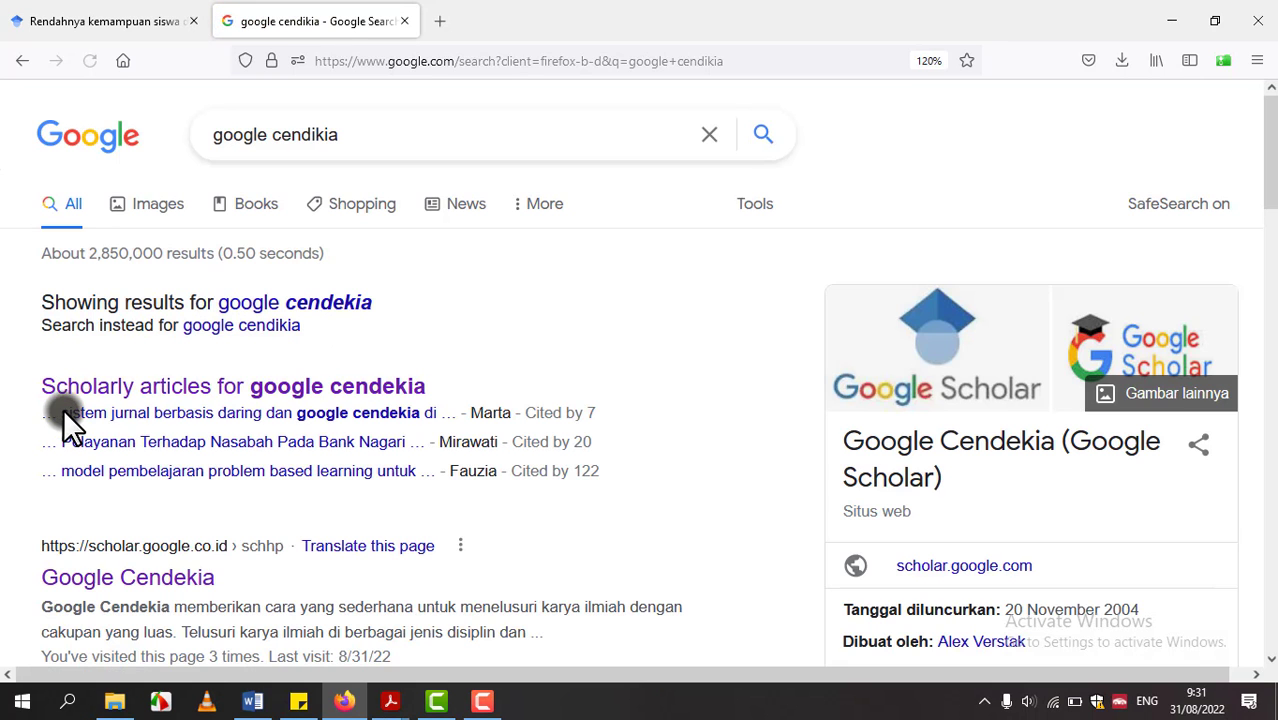
left_click(181, 583)
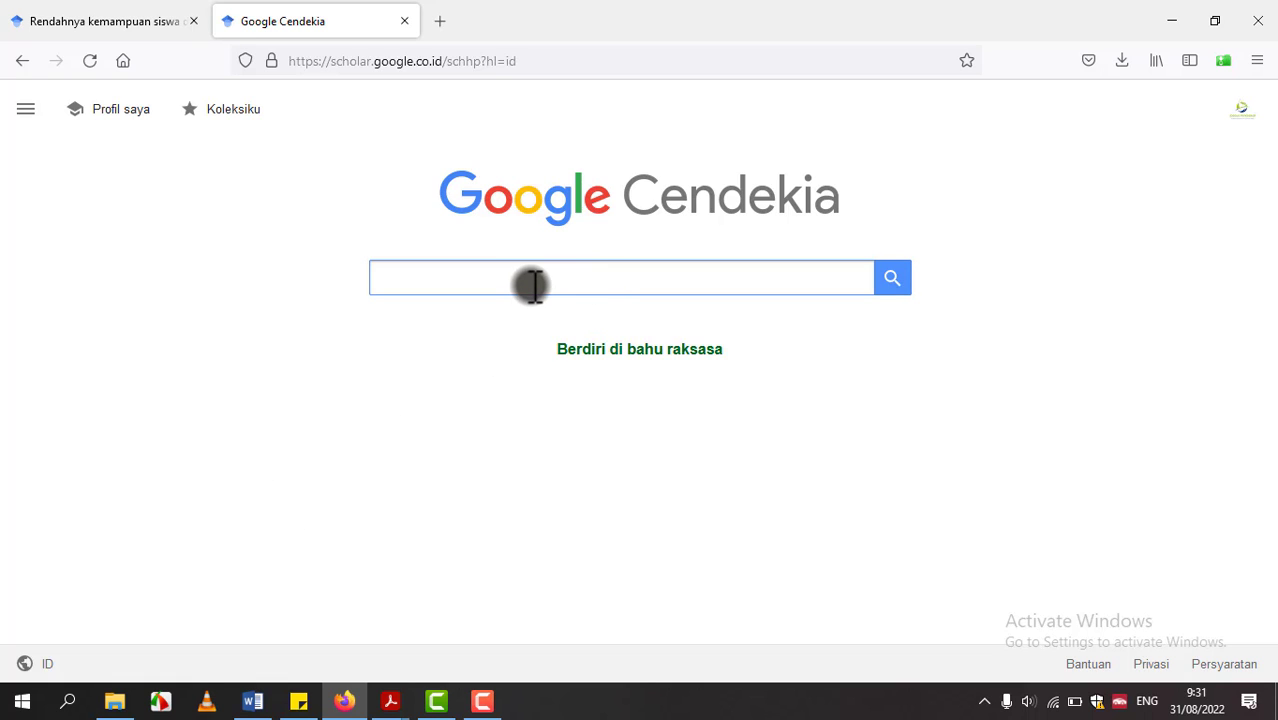
Step: Search Google Cendekia for "Analisis kesulitan dalam menyelesaikan soal cerita matematika"
left_click(261, 706)
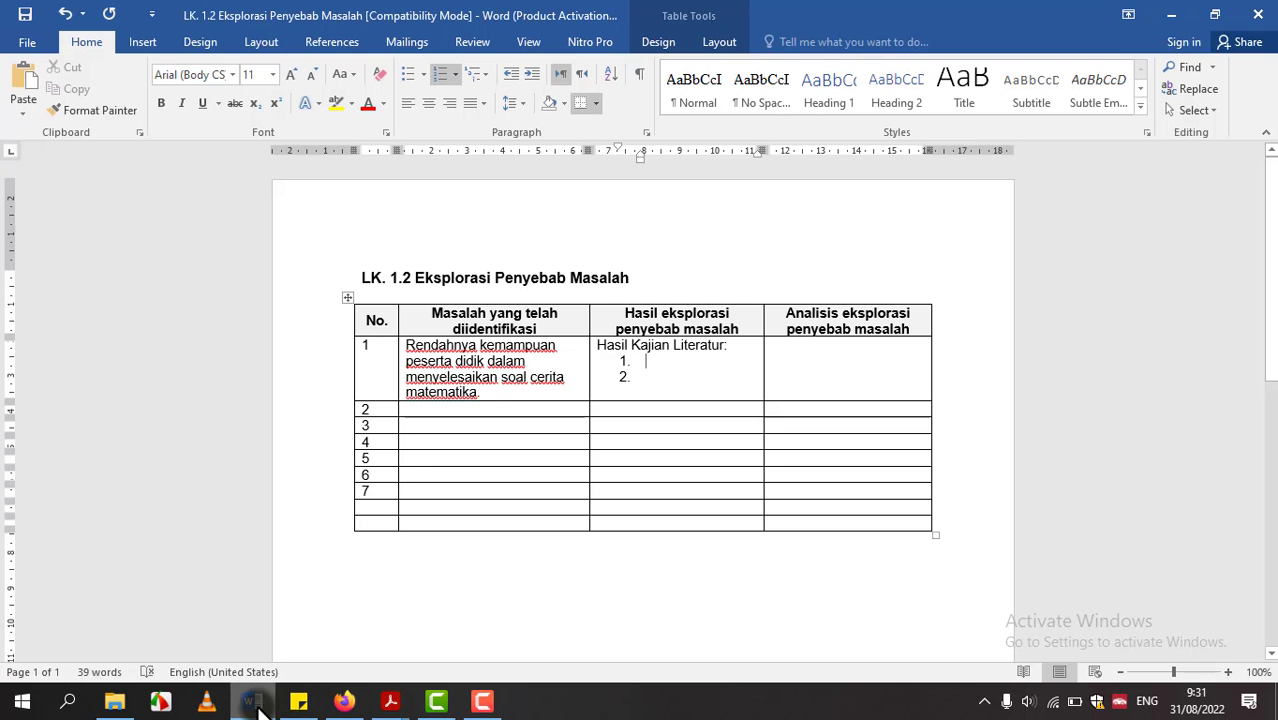
left_click(352, 704)
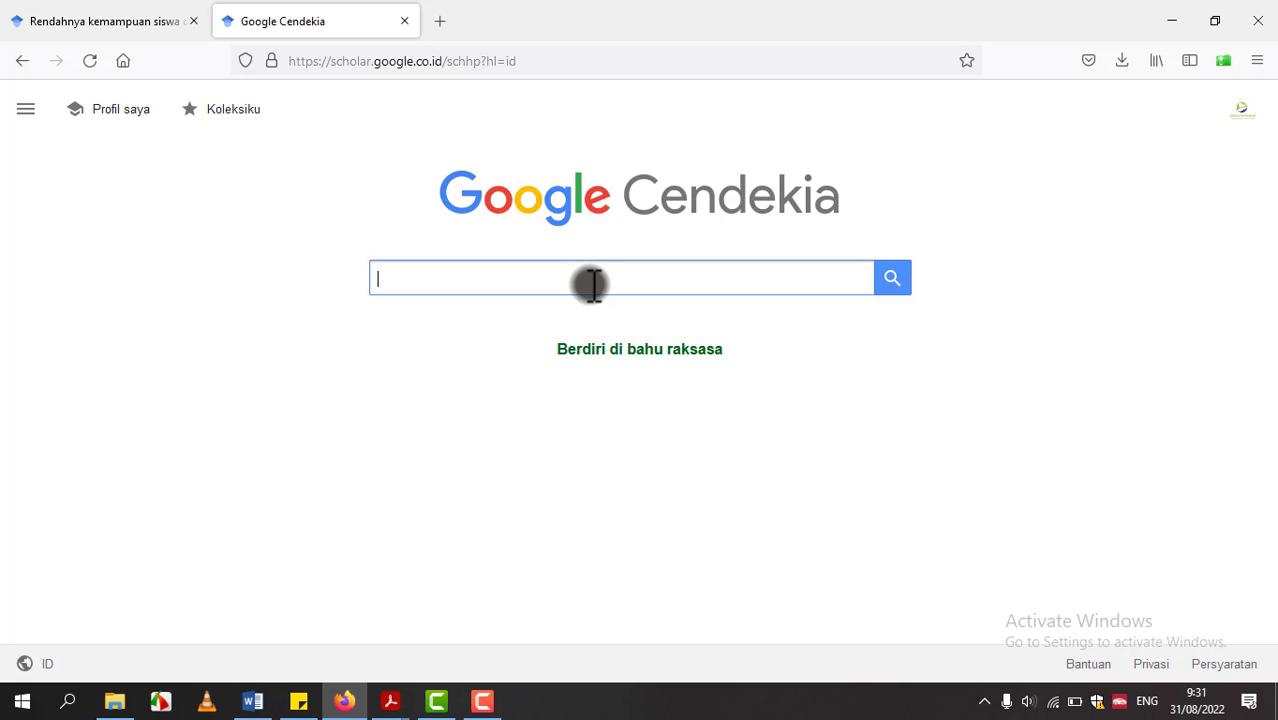
left_click(266, 702)
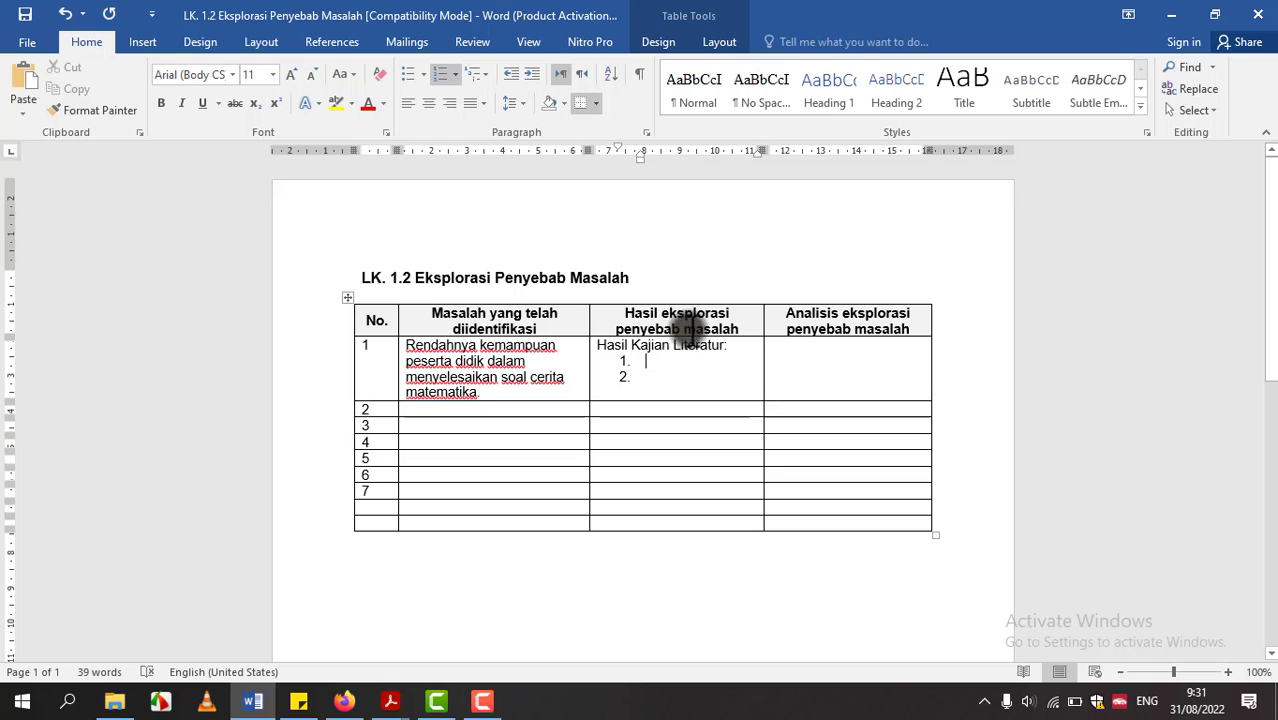
left_click(340, 704)
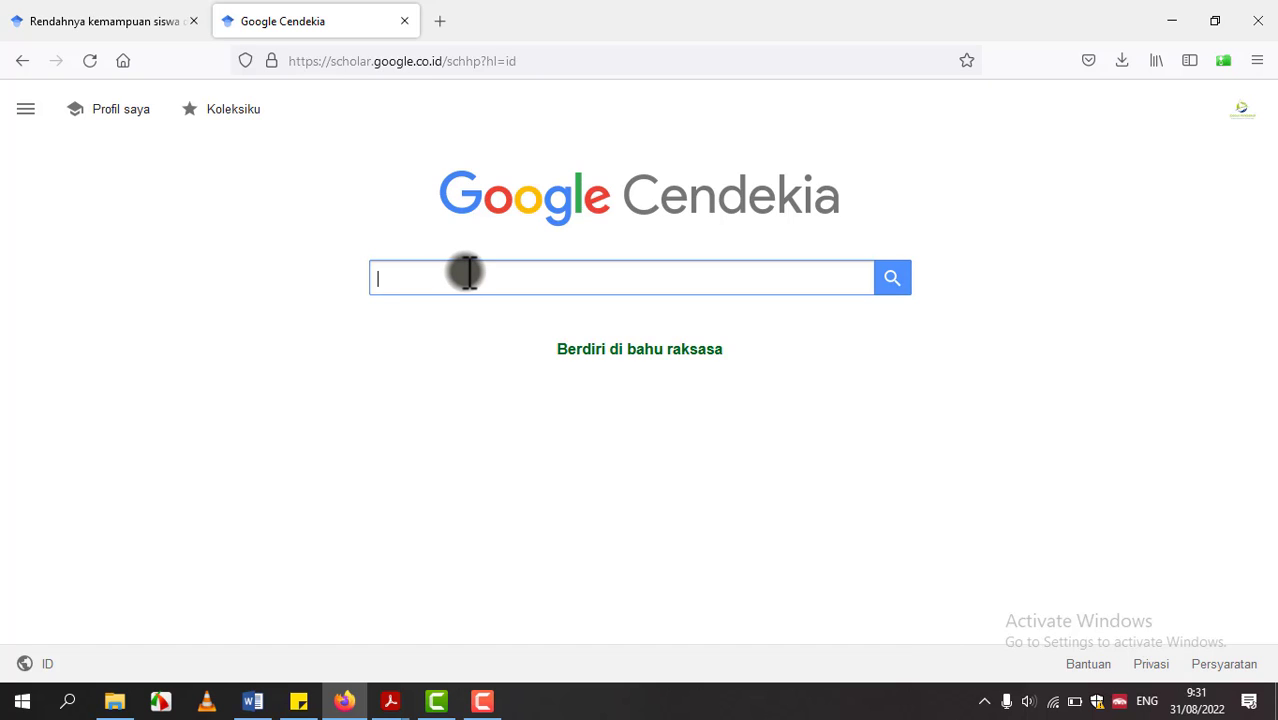
type("Analisis kesulitan dalam menyelesaikan soal cerita matematika")
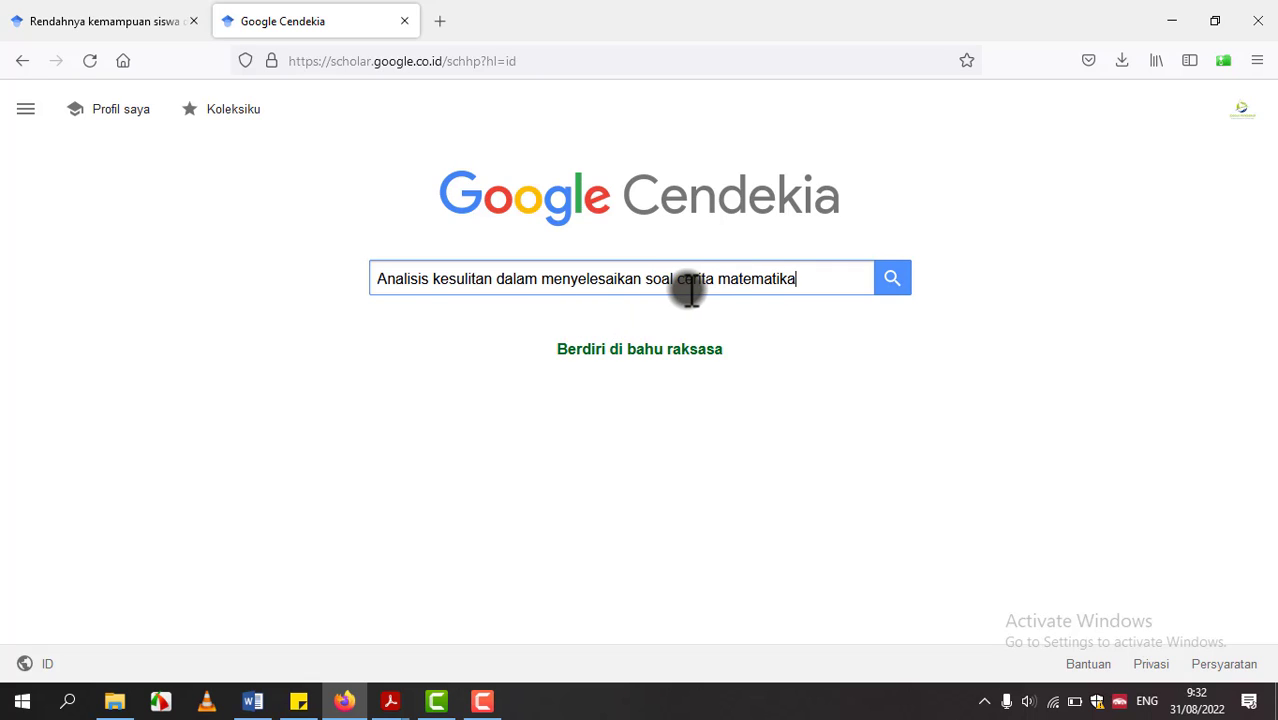
left_click(888, 280)
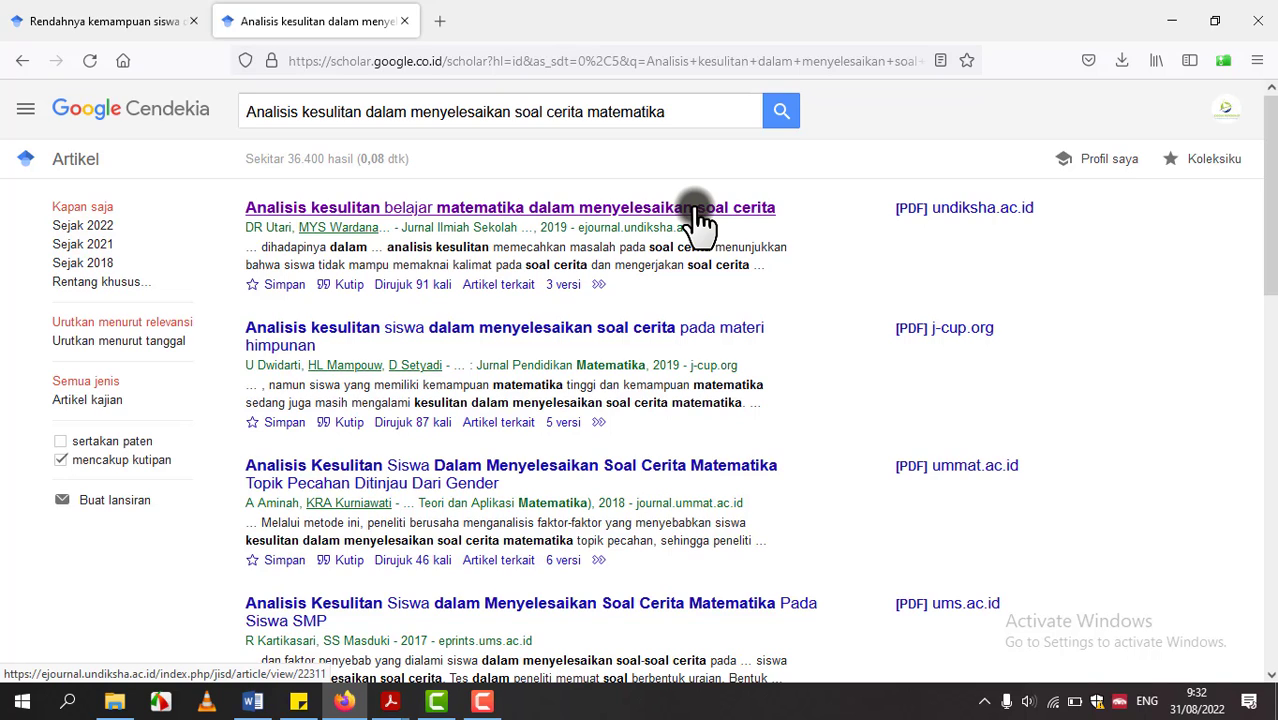
Step: Open the first result, "Analisis kesulitan belajar matematika dalam menyelesaikan soal cerita", in a new tab and display that tab
left_click(256, 702)
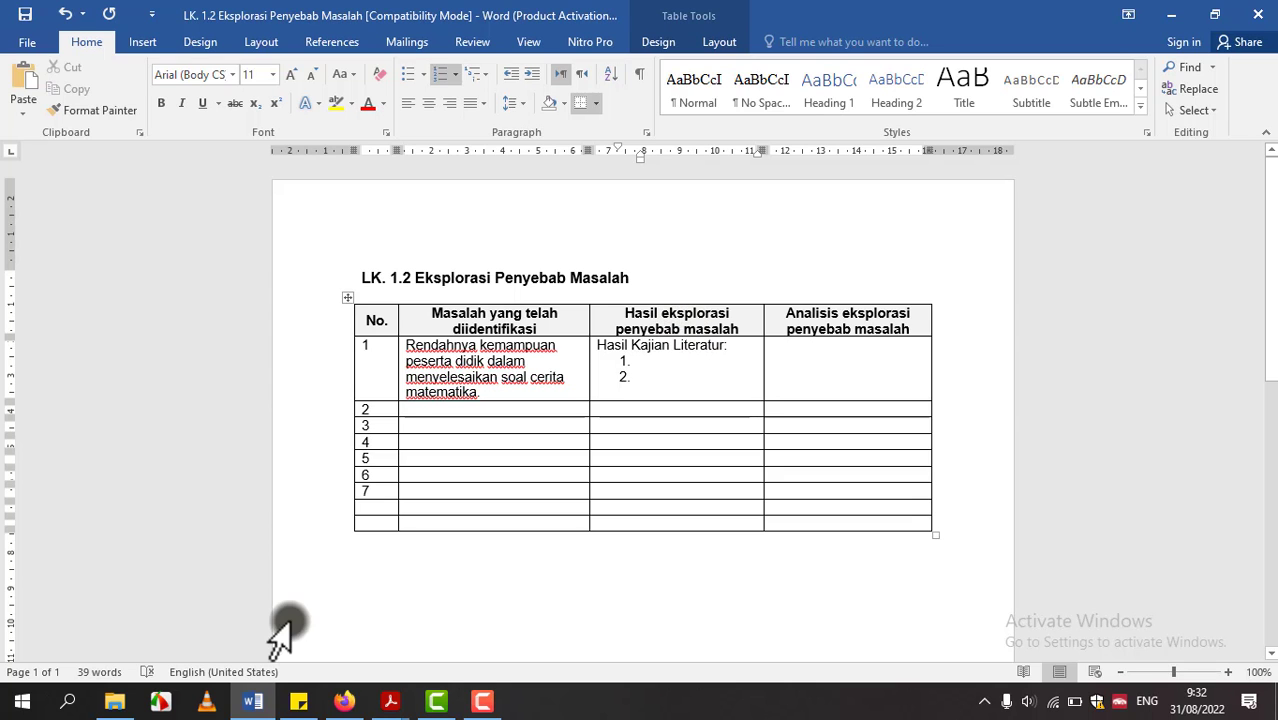
left_click(343, 701)
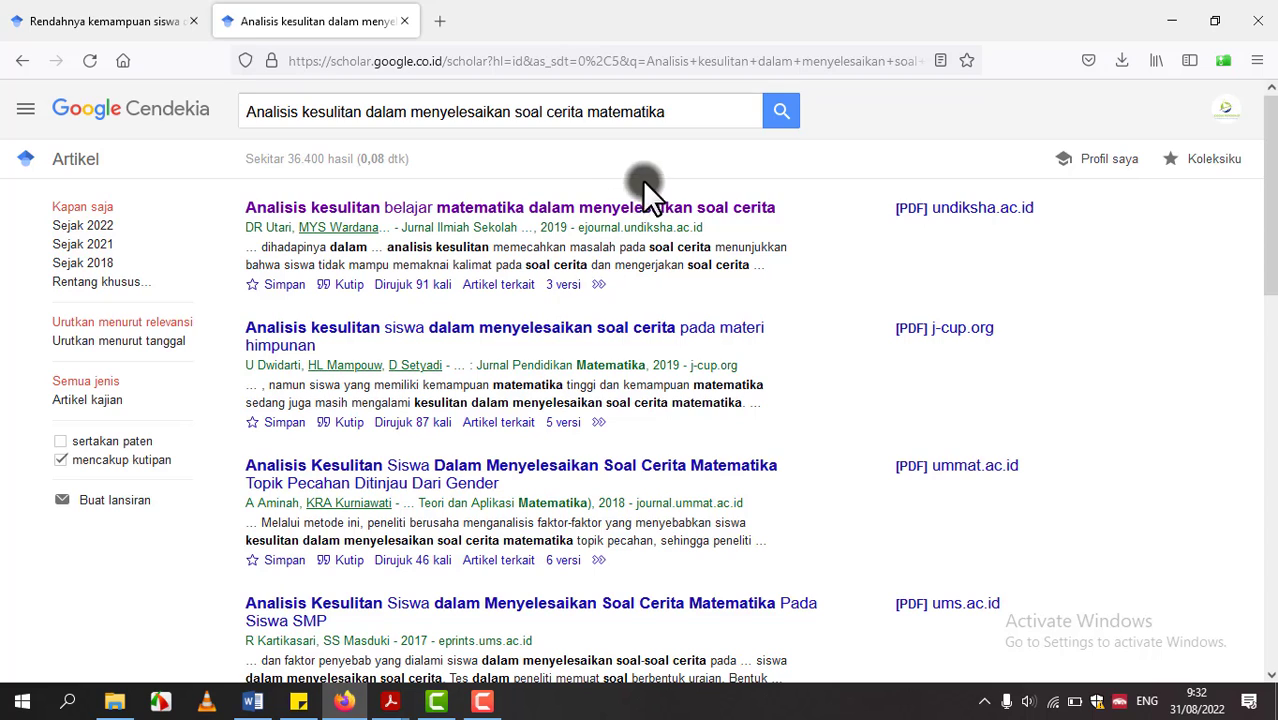
left_click(641, 208)
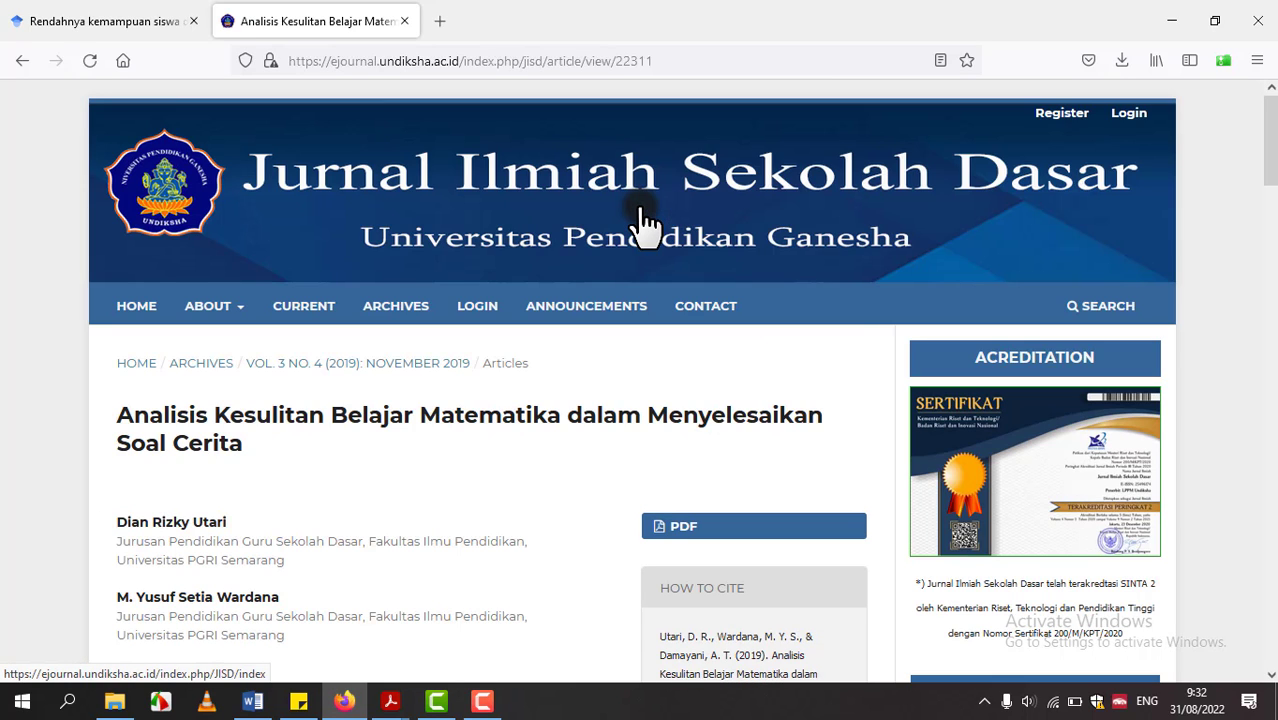
left_click(30, 56)
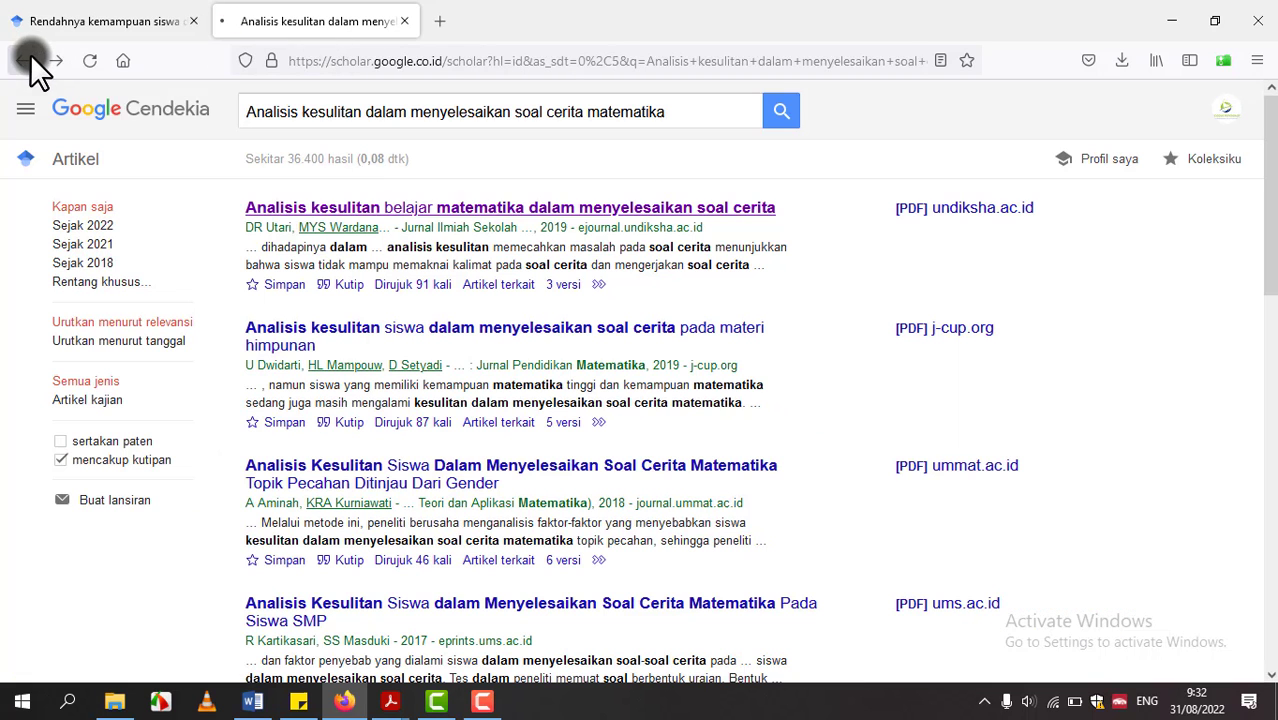
right_click(514, 212)
left_click(532, 227)
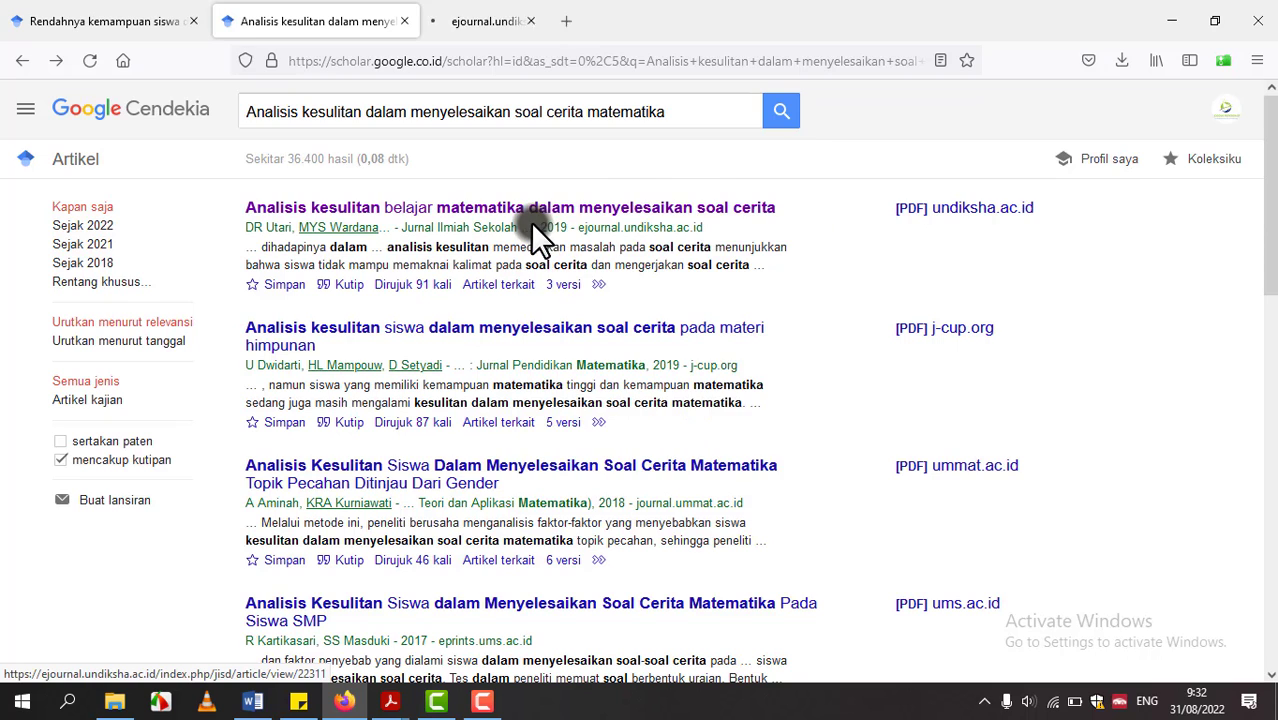
left_click(530, 20)
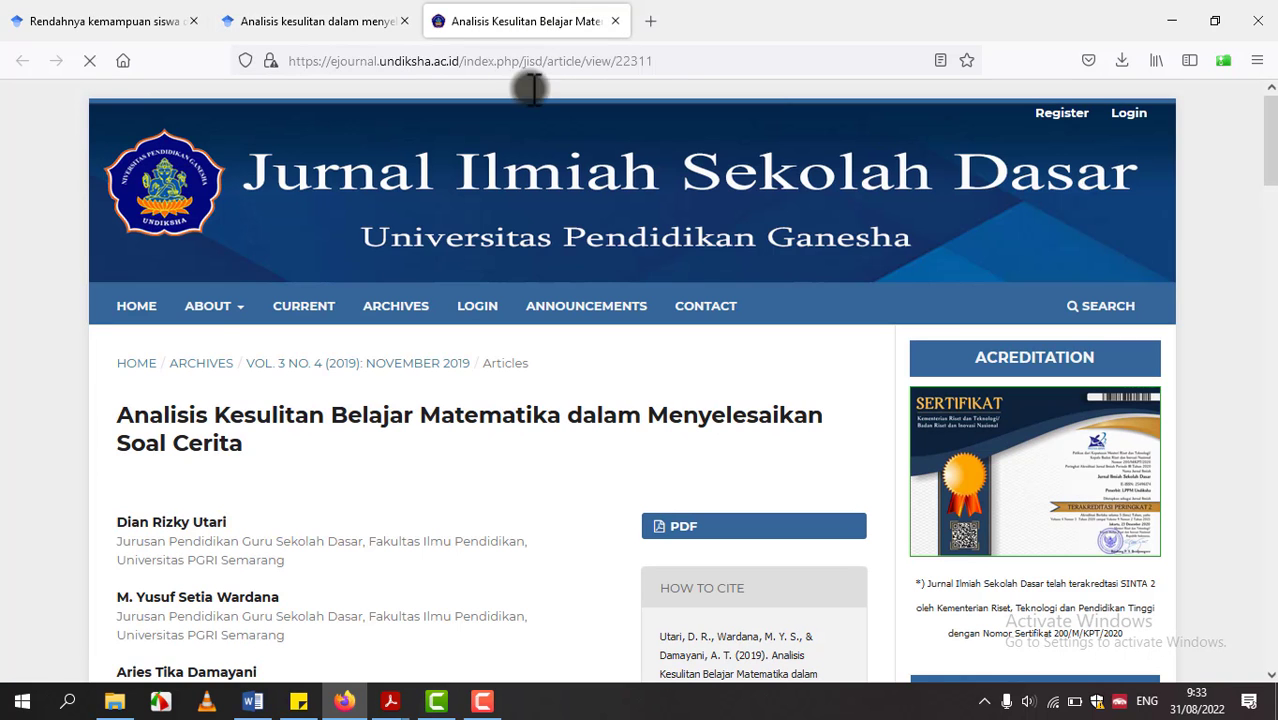
Step: Switch to the article's document(1).pdf in Acrobat Reader and examine the Indonesian abstract on students' difficulties with story problems
left_click_drag(1274, 139, 1274, 199)
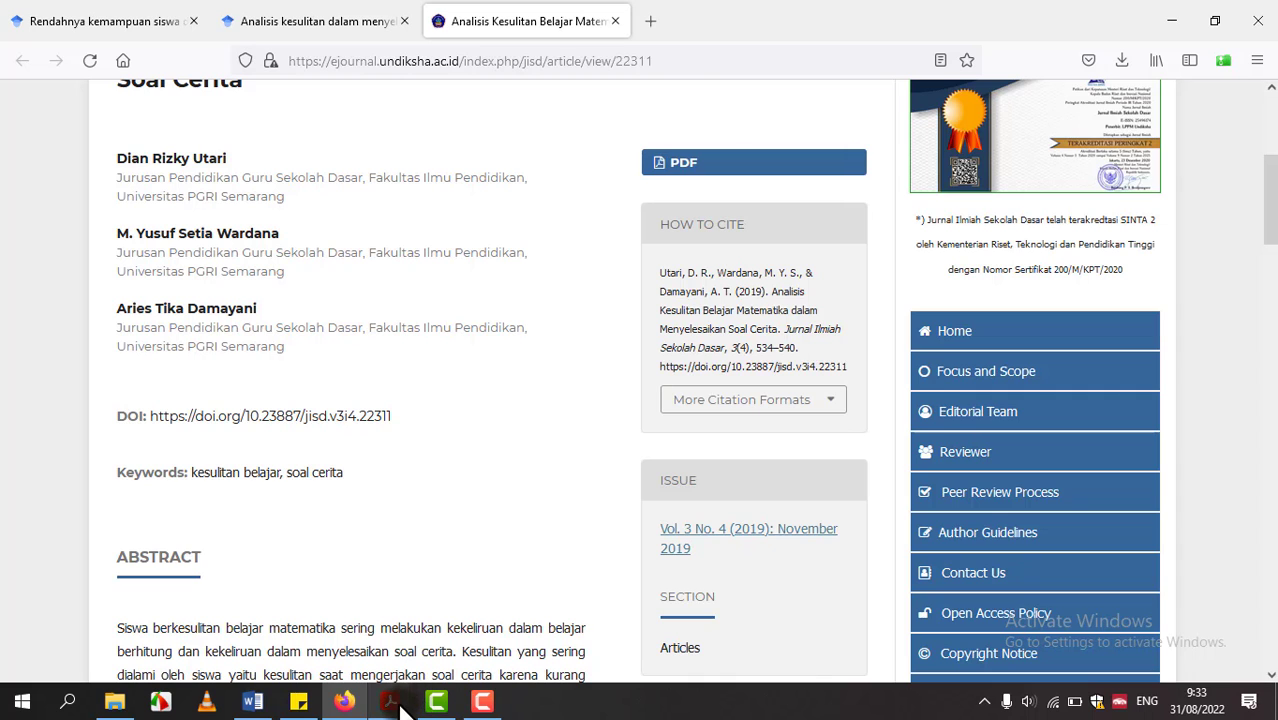
mouse_move(400, 706)
left_click(650, 620)
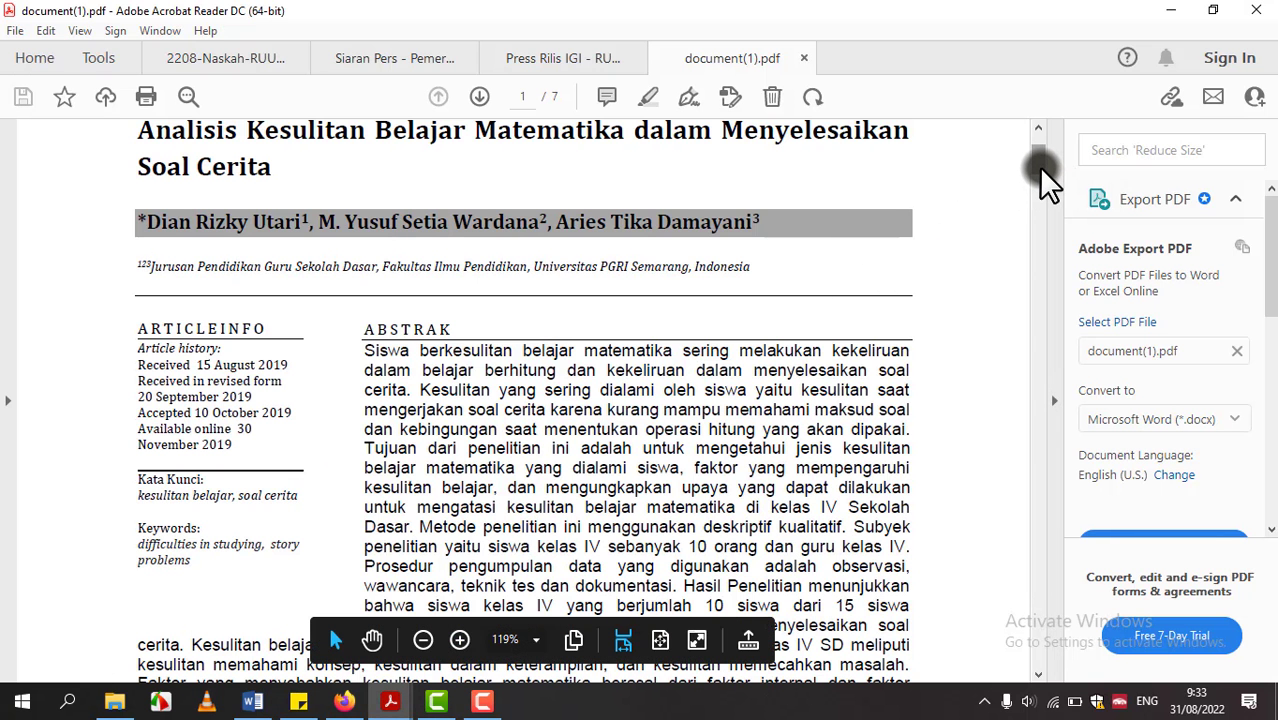
left_click_drag(1038, 167, 1039, 172)
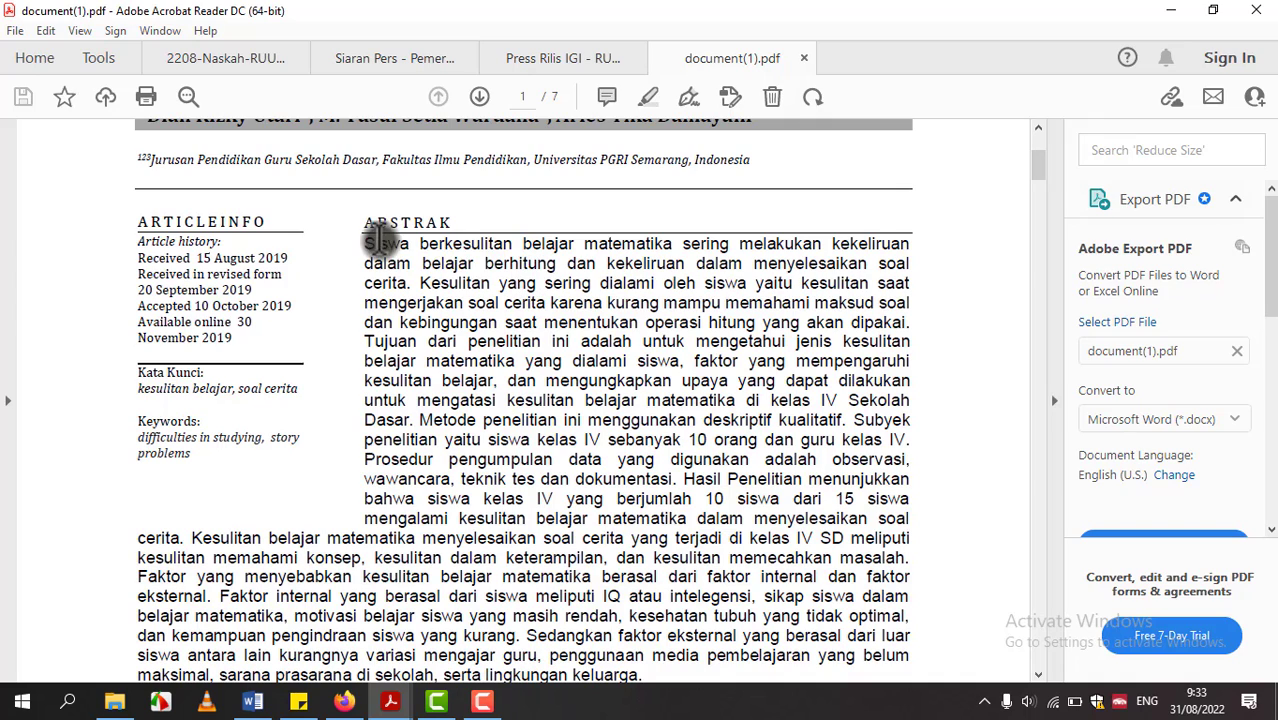
left_click_drag(366, 242, 905, 300)
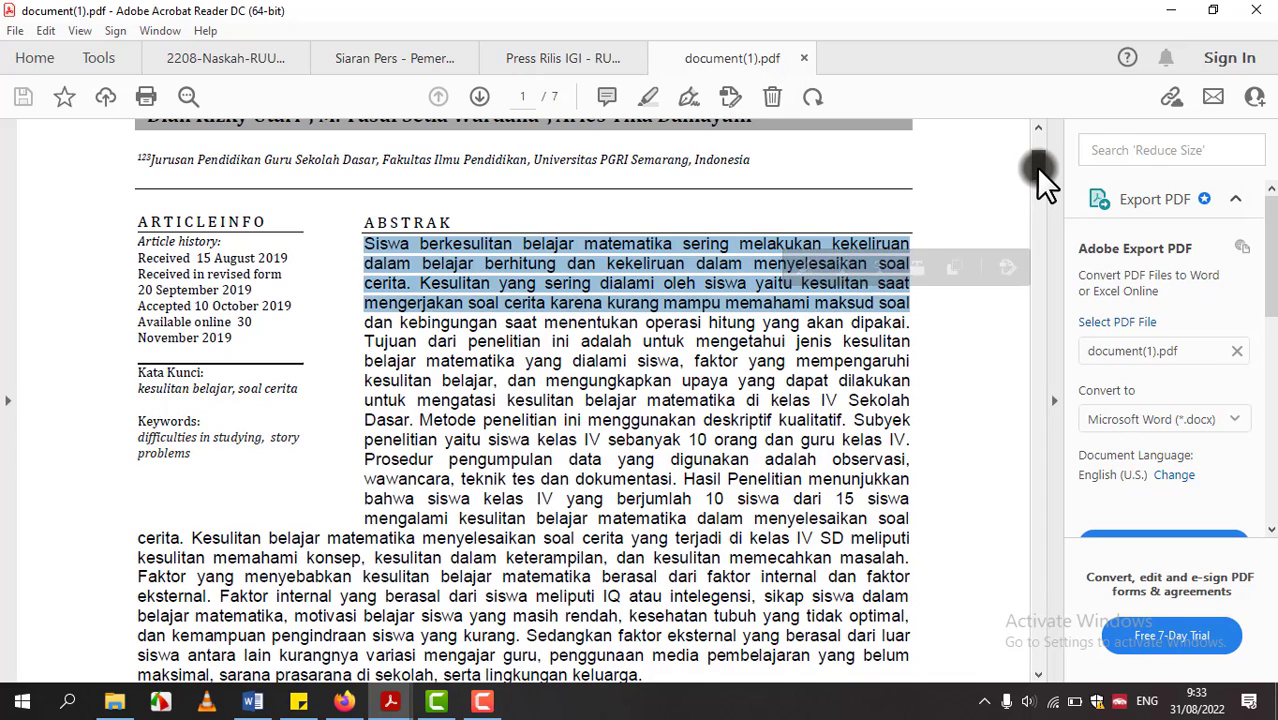
scroll(1038, 172, "down", 5)
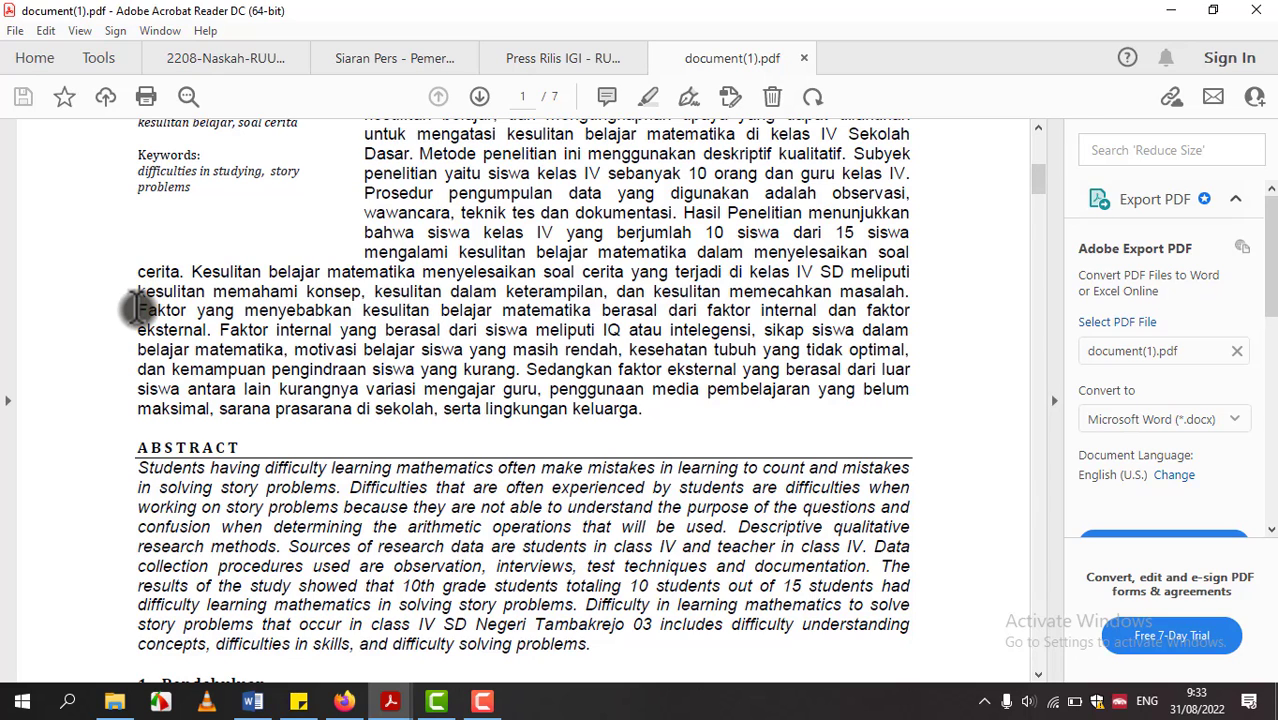
Step: Copy the abstract passage on internal and external factors, from "Faktor internal yang berasal dari siswa" to "serta lingkungan keluarga."
left_click_drag(138, 310, 662, 414)
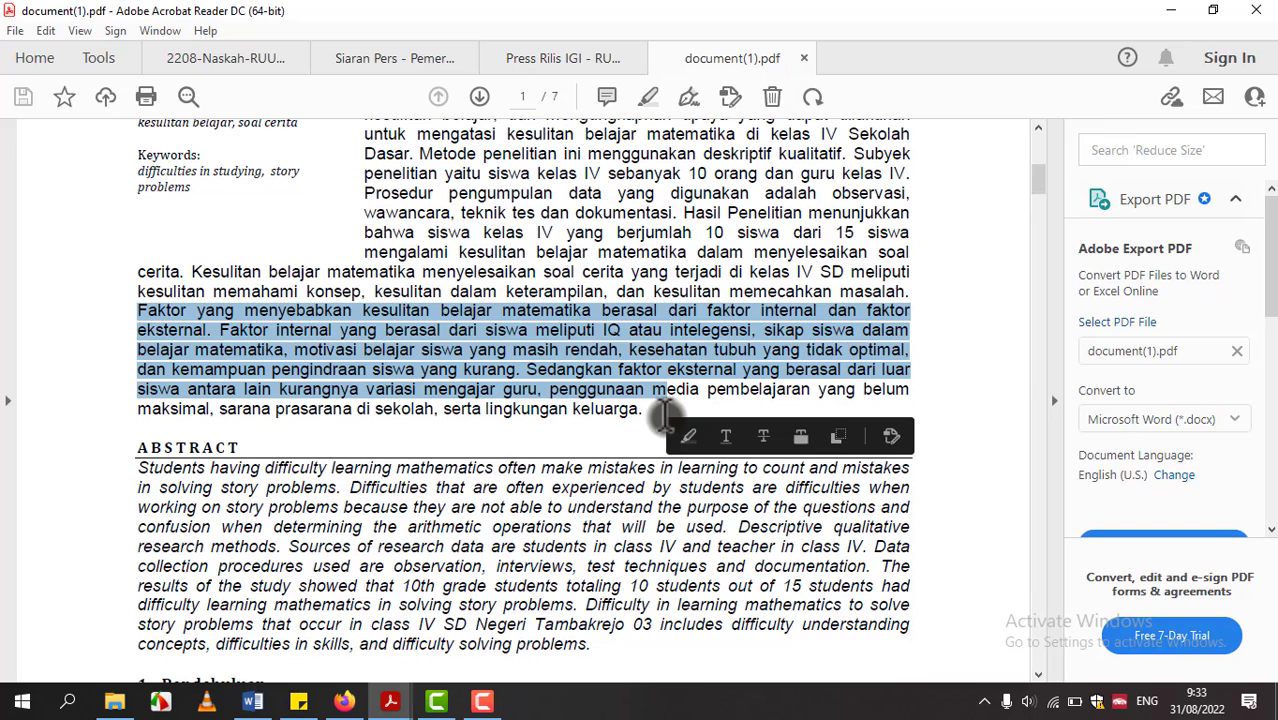
left_click(414, 323)
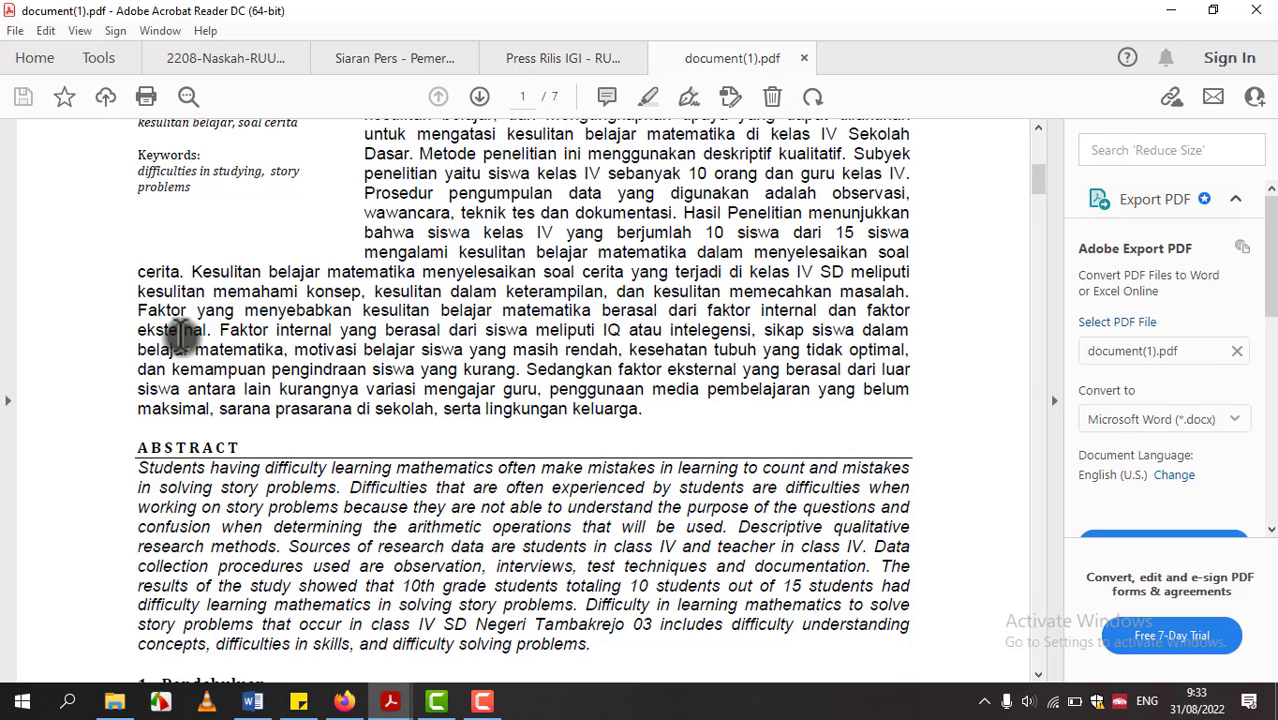
left_click_drag(160, 315, 650, 408)
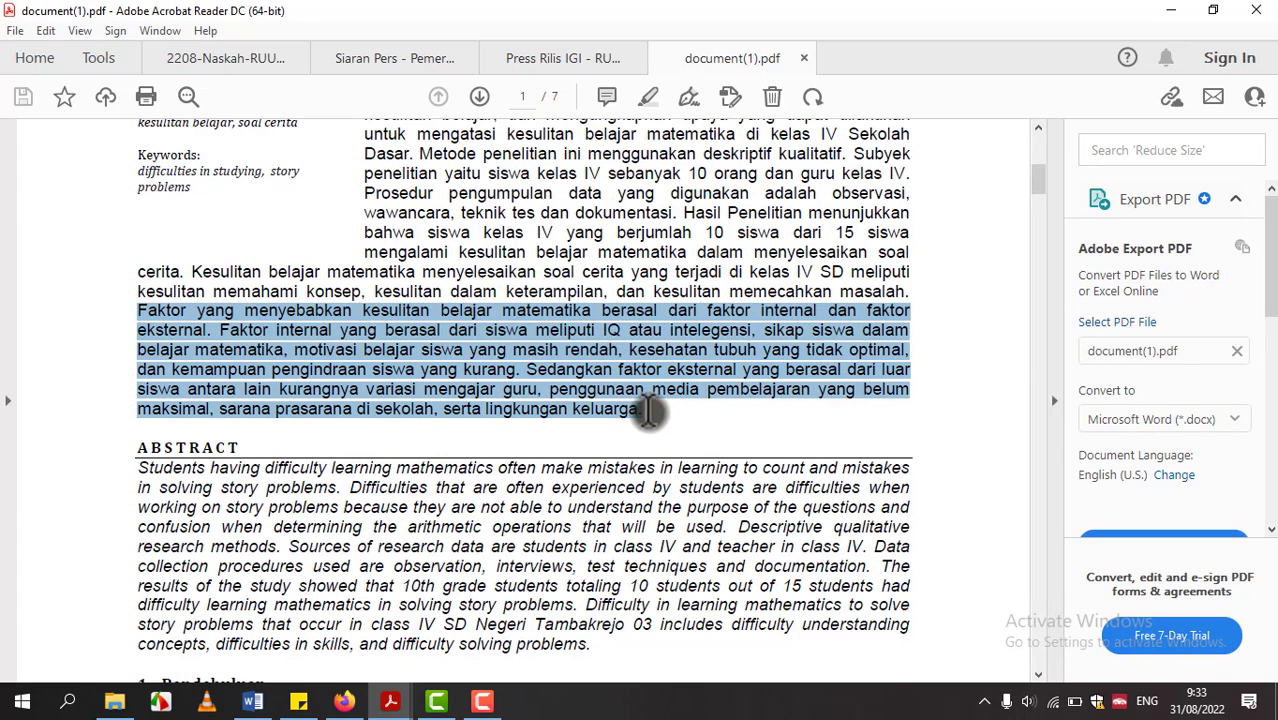
left_click_drag(219, 330, 645, 410)
key("ctrl+c")
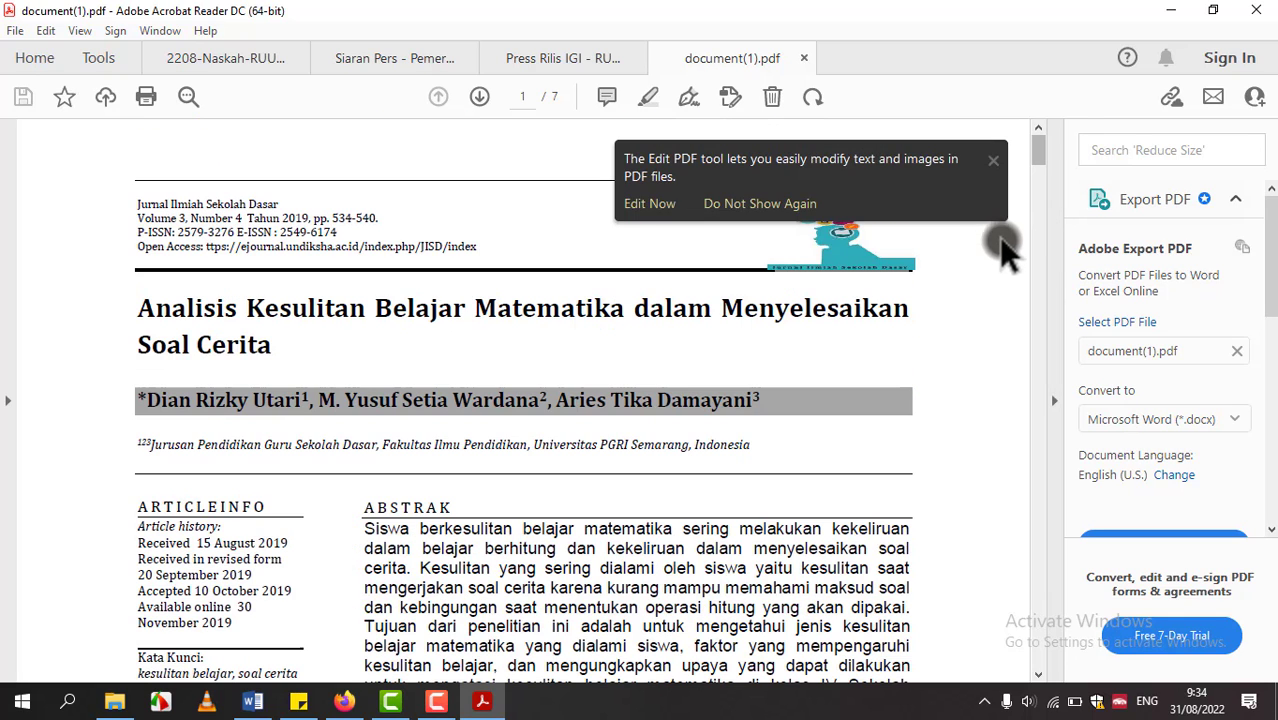
double_click(996, 252)
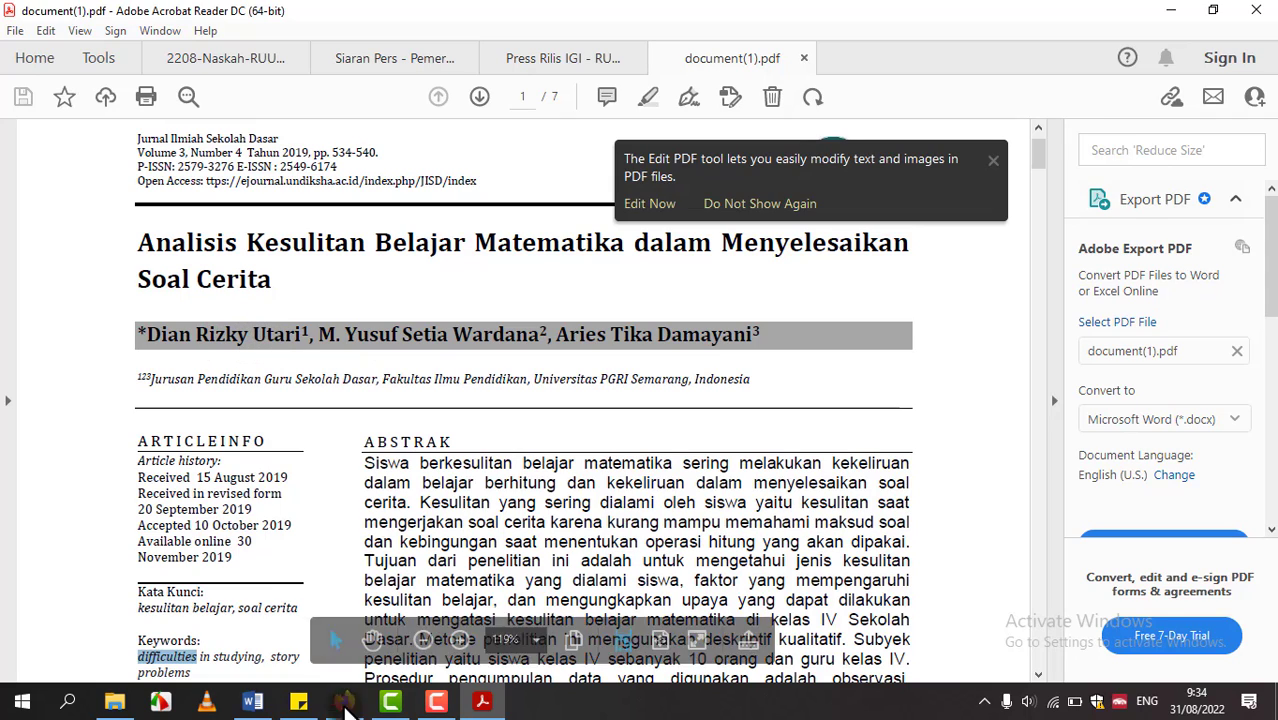
Step: Switch to the Word worksheet and begin item 1 under "Hasil Kajian Literatur:" with the first author's surname followed by ", dkk ("
left_click(265, 706)
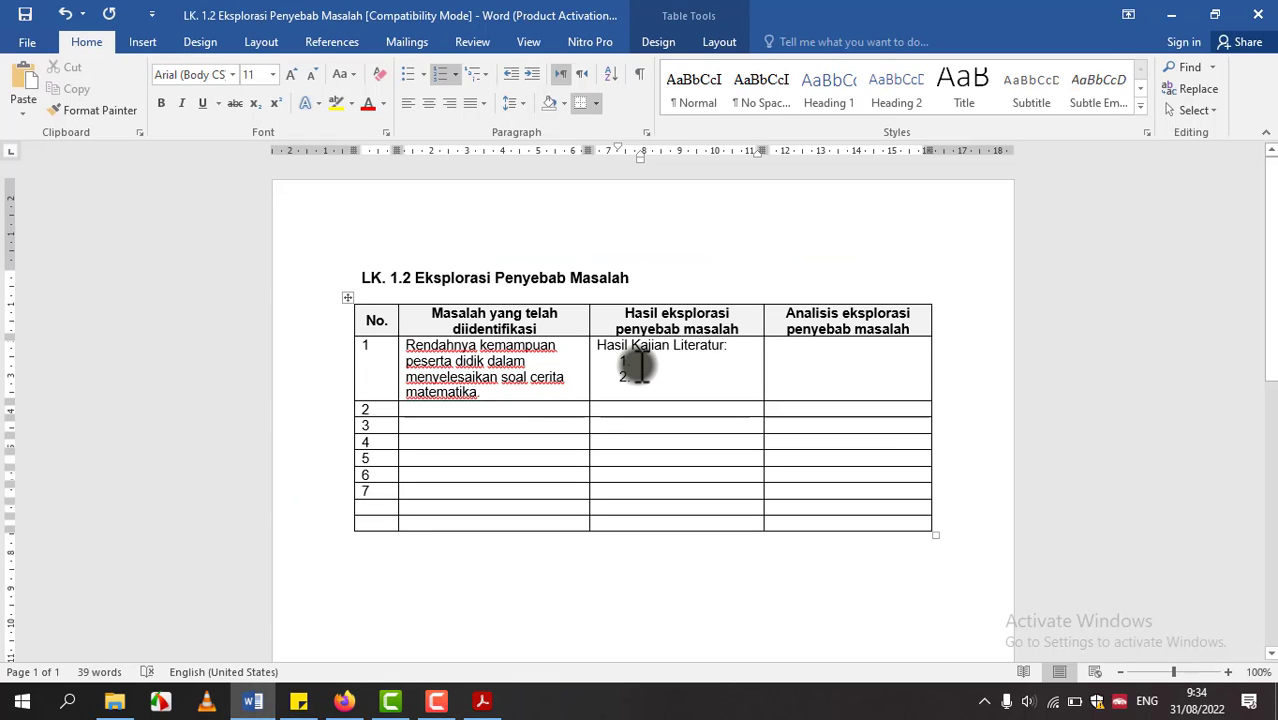
type("Utari, dk")
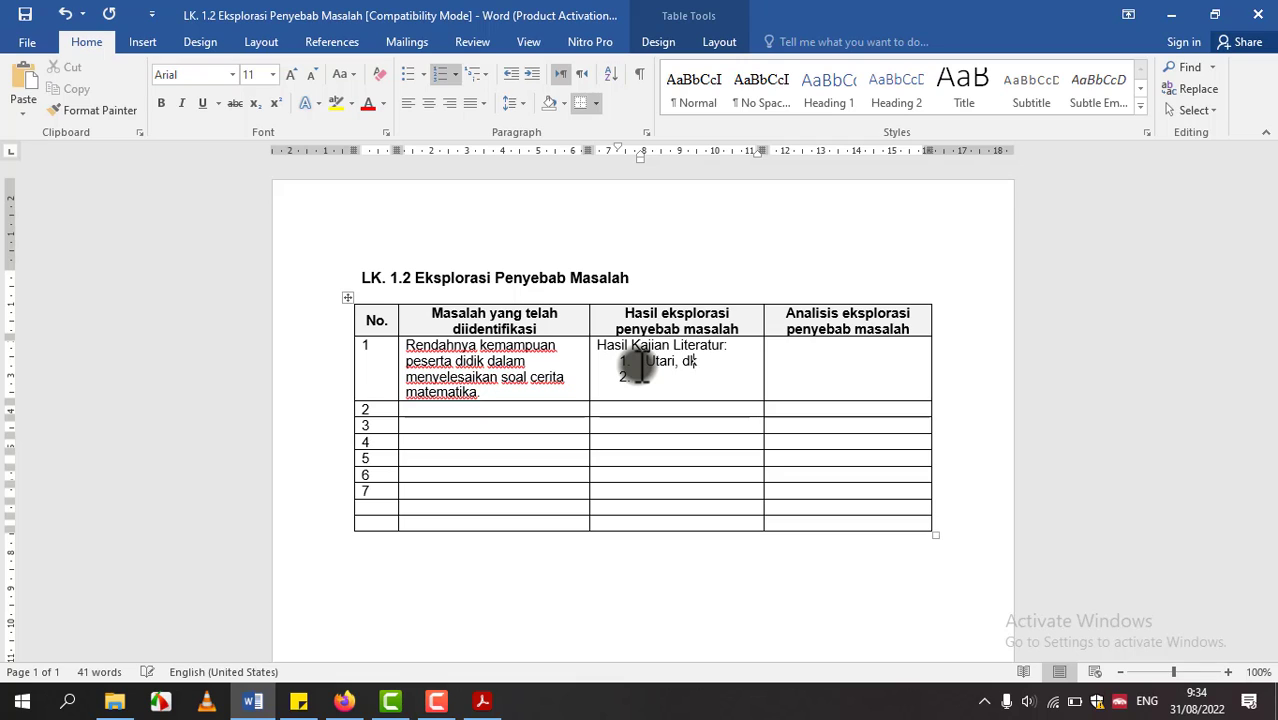
type("k (")
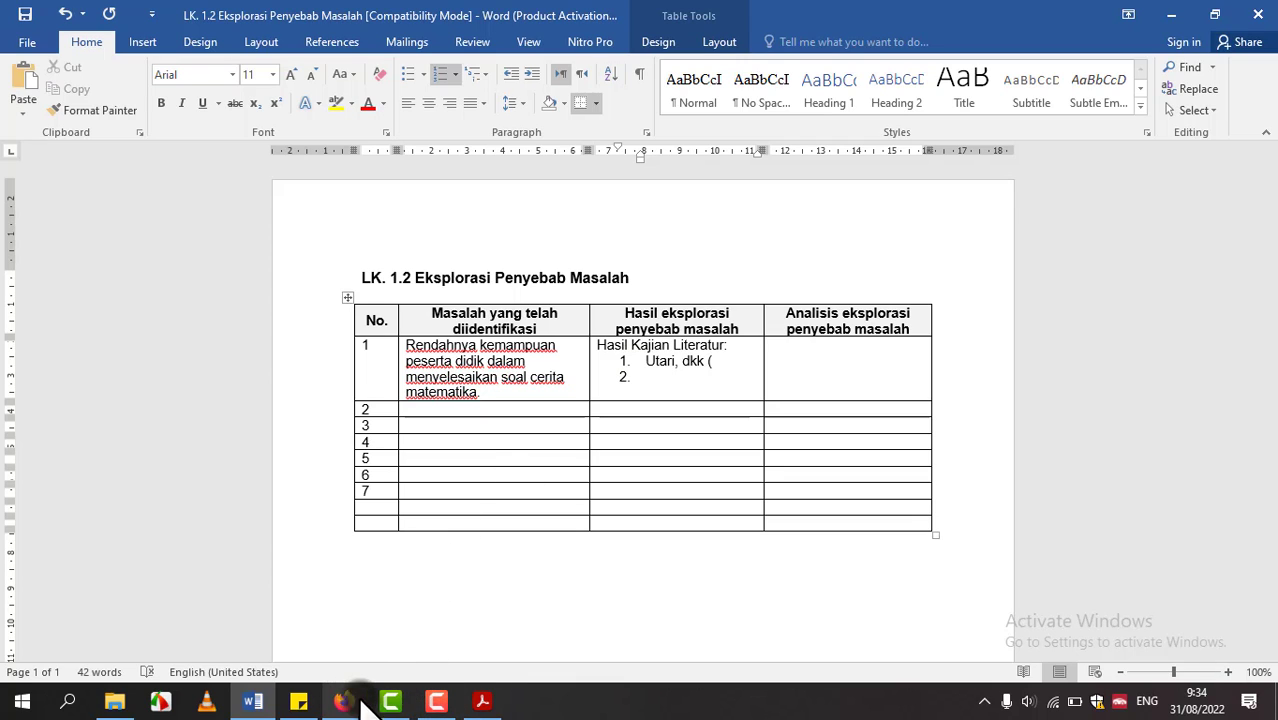
Step: Switch to the article's PDF in Acrobat Reader and check its publication year and abstract details
left_click(260, 700)
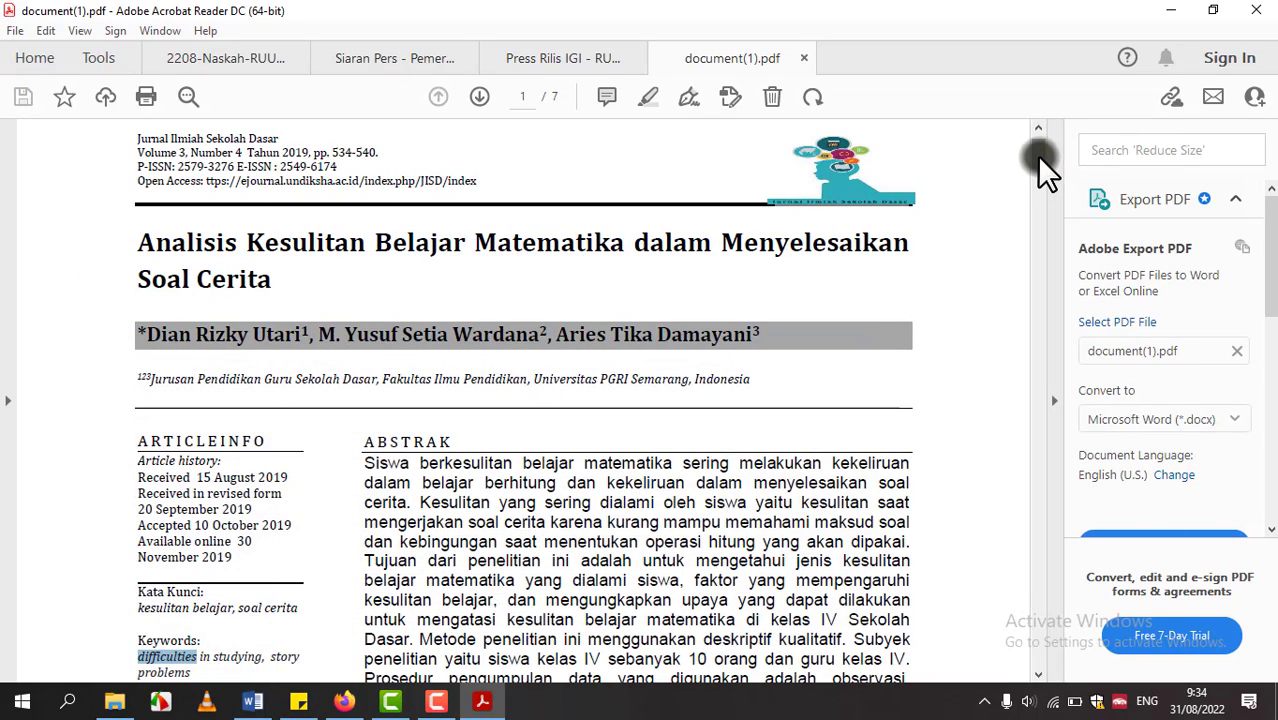
mouse_move(1036, 155)
left_mouse_down()
mouse_move(1035, 144)
mouse_move(1036, 170)
left_mouse_up()
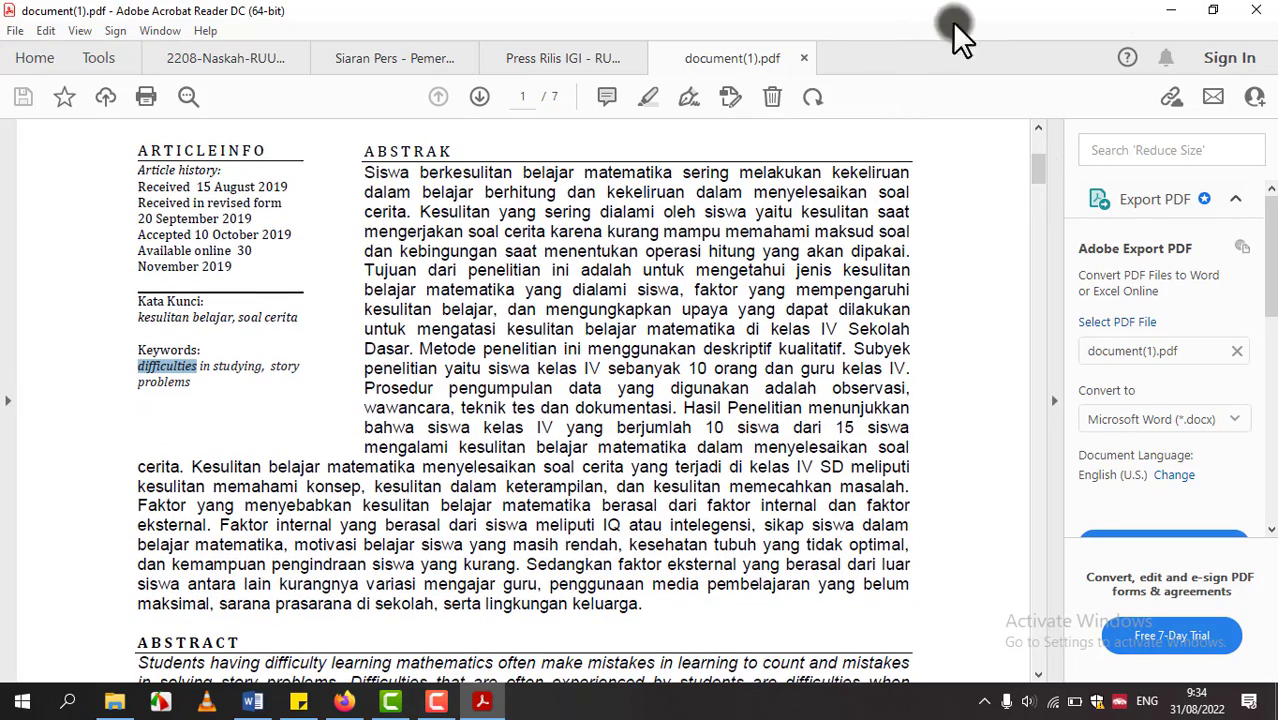
left_click(1172, 14)
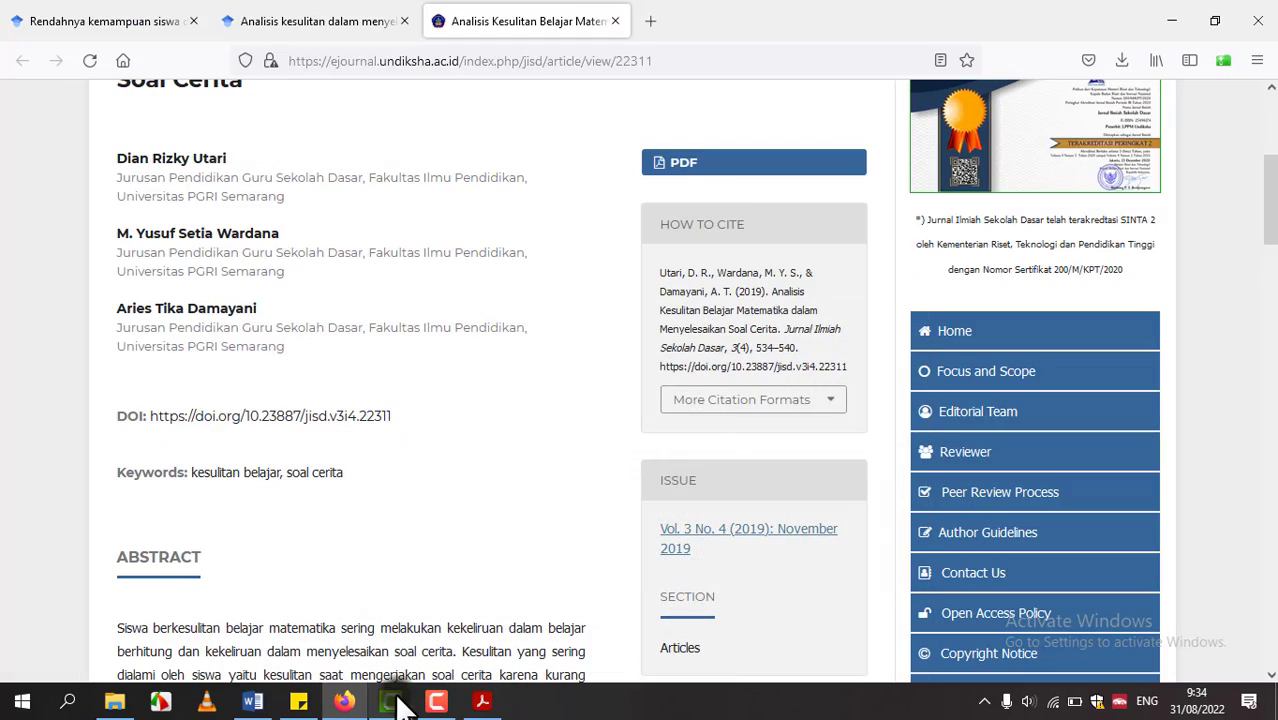
Step: Return to the Word worksheet and continue the item 1 citation with "2019), menyebuitkan bahwa"
left_click(262, 702)
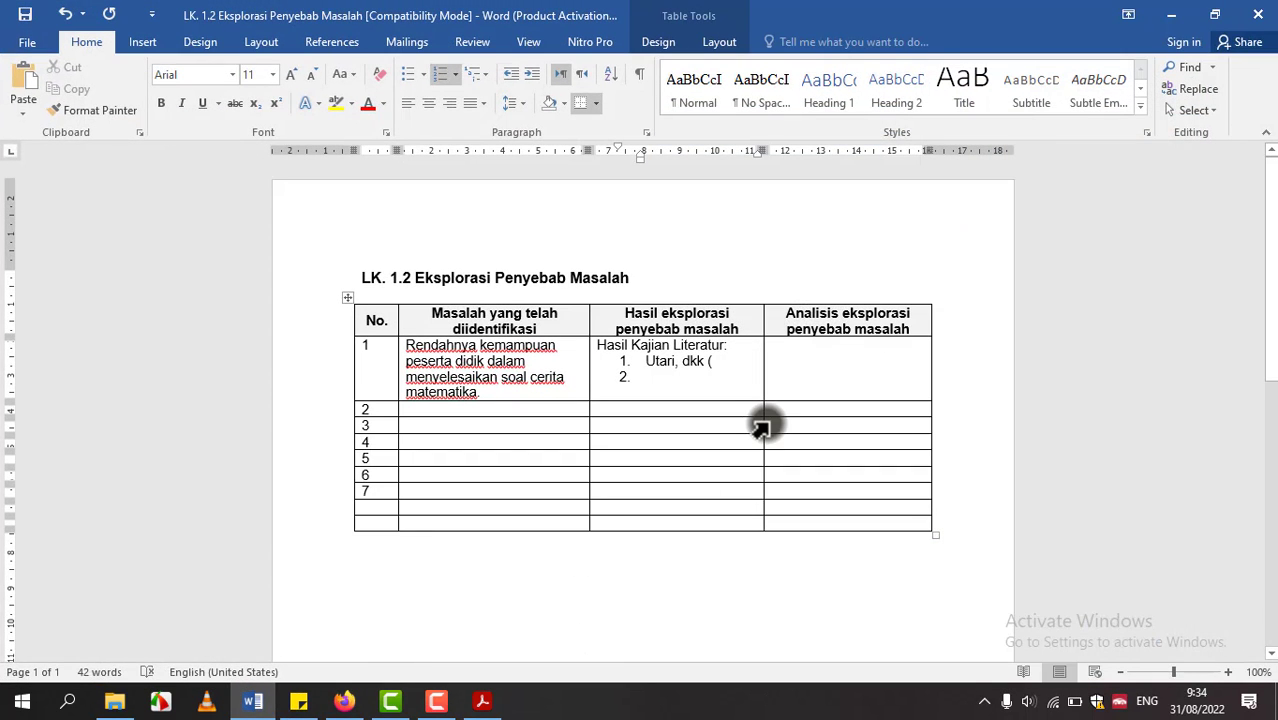
type("2019")
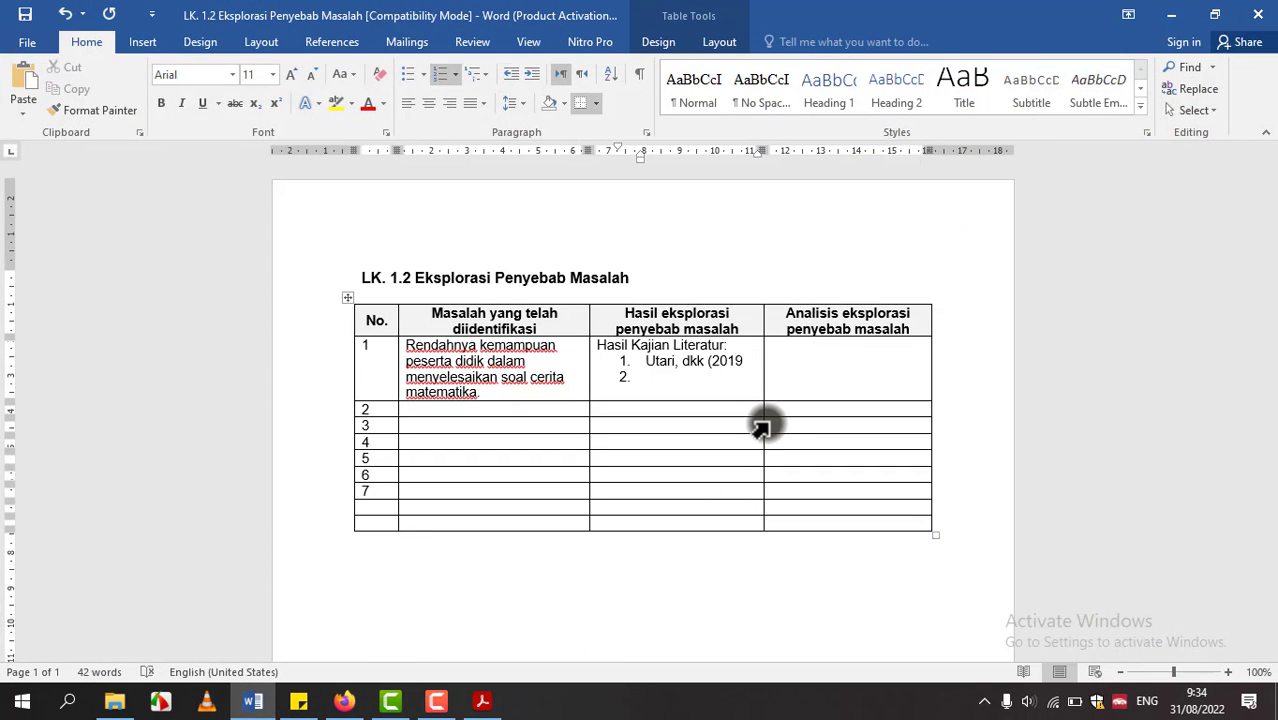
type("), m")
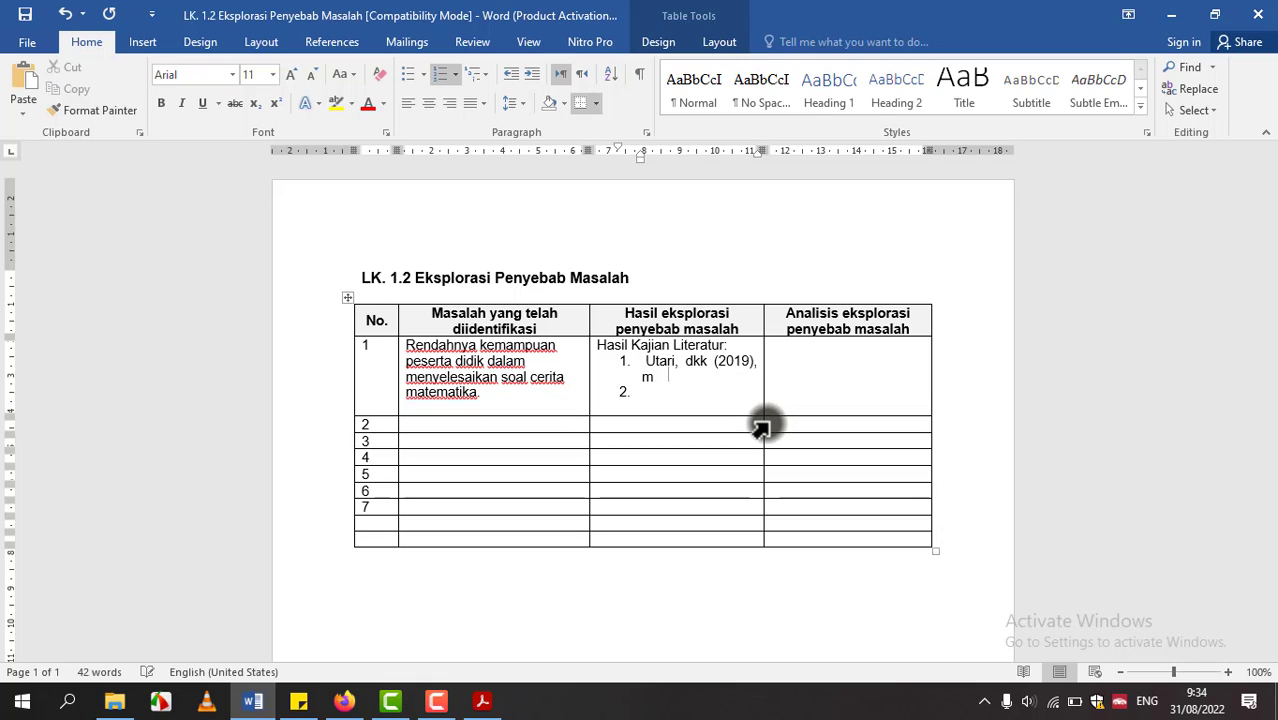
type("enyebuitkan")
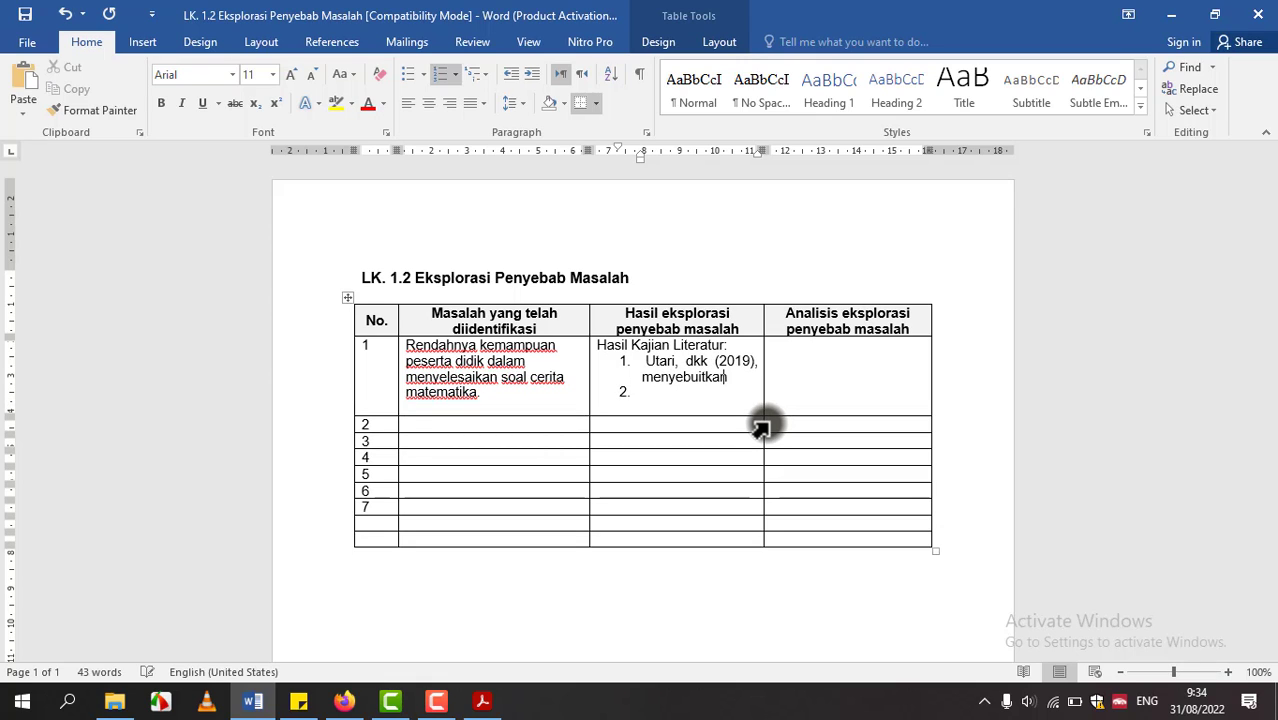
type(" bahwa")
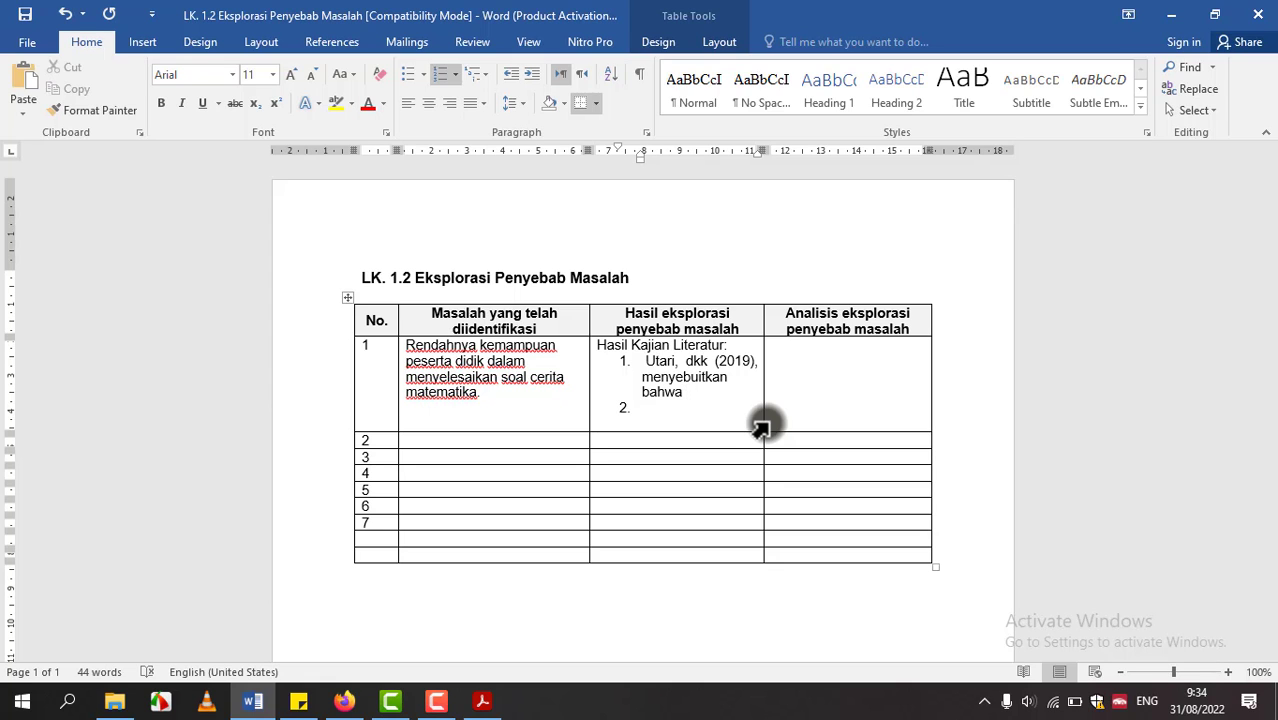
Step: Paste the copied passage on internal and external factors after the citation and remove its list numbering
key("ctrl+v")
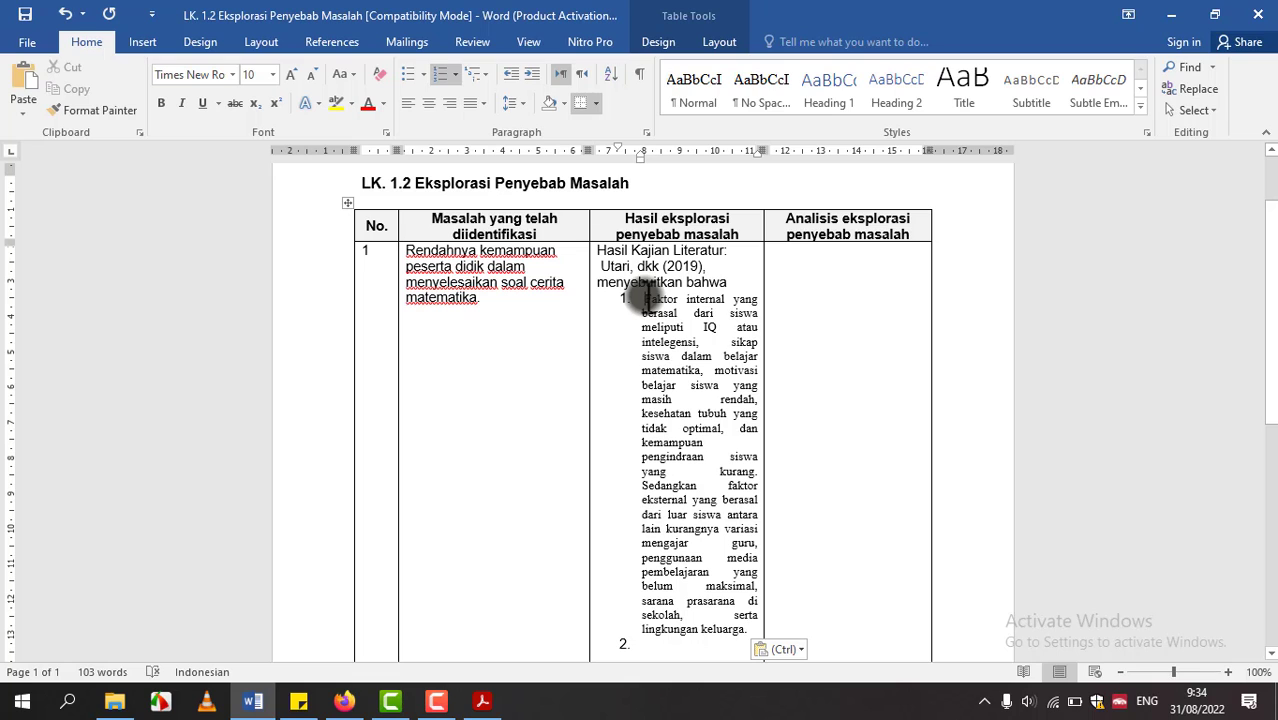
key("BackSpace")
key("BackSpace")
key("BackSpace")
key("BackSpace")
key("BackSpace")
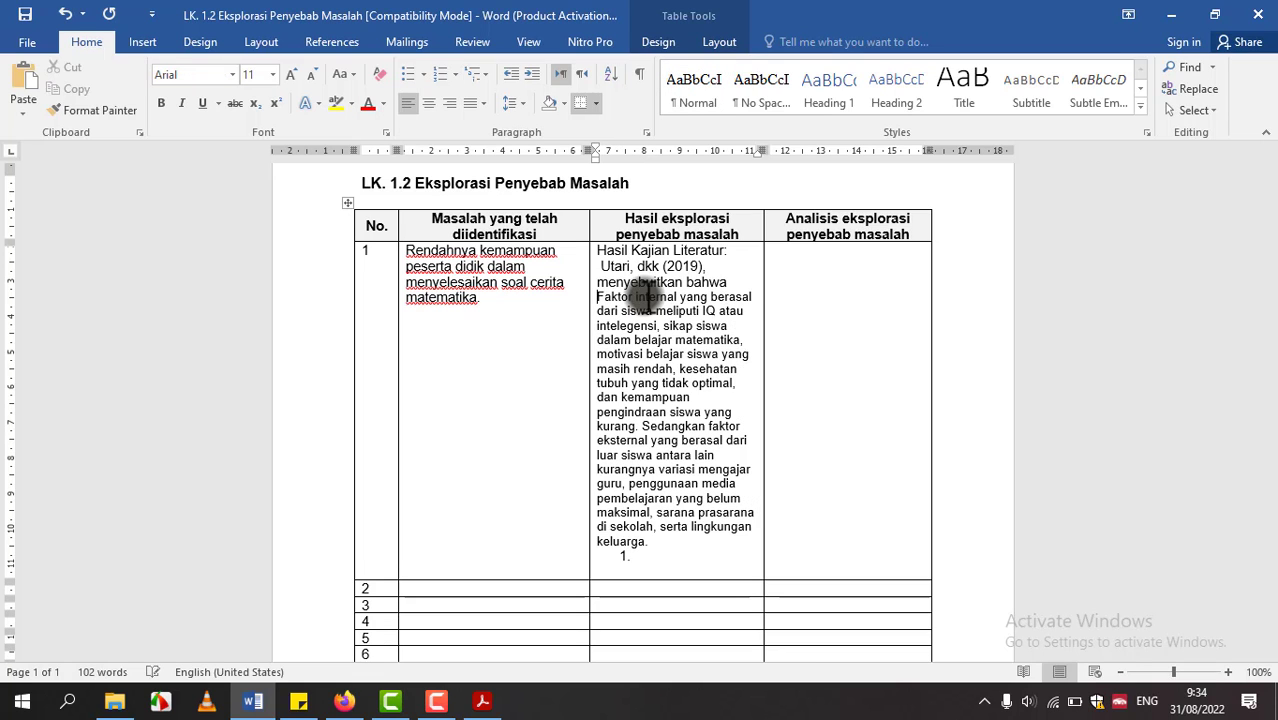
Step: Insert "yang mempengaruhi kemampuan siswa dalam menyeklesaikan soal cerita terdiri atas:" before the pasted passage
type("yang mem")
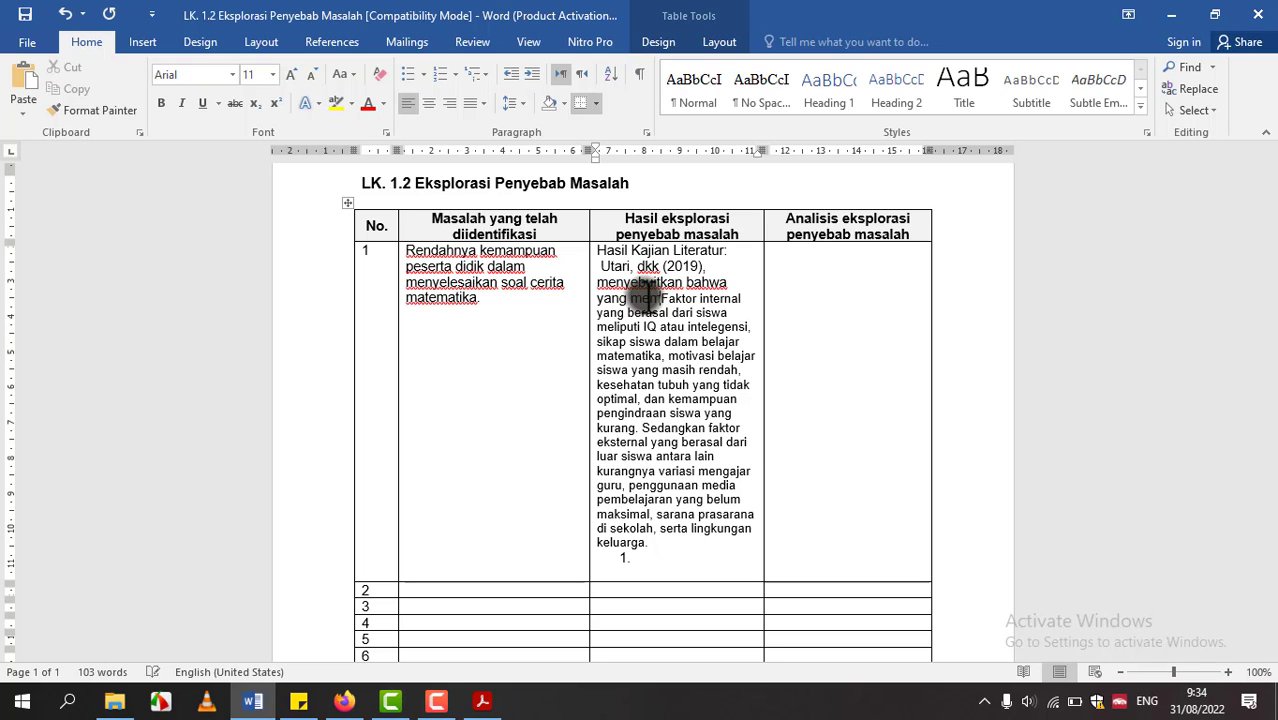
type("pengaruhi")
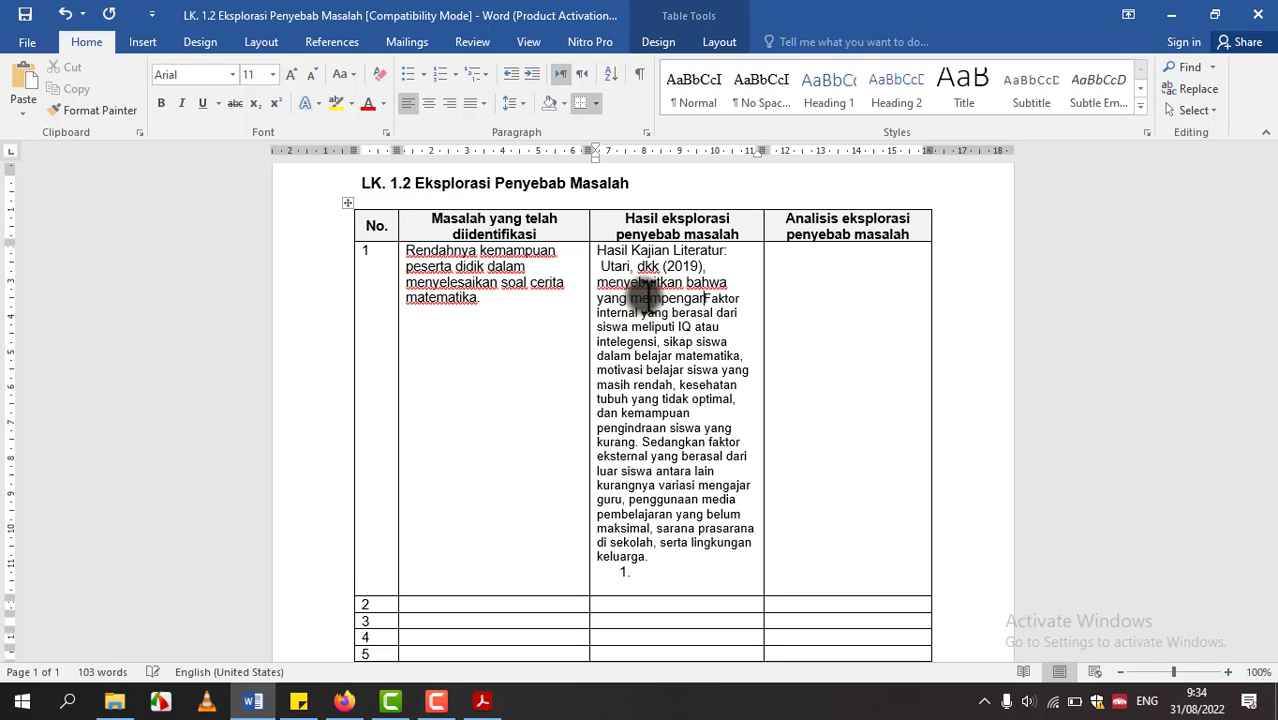
type(" kemam")
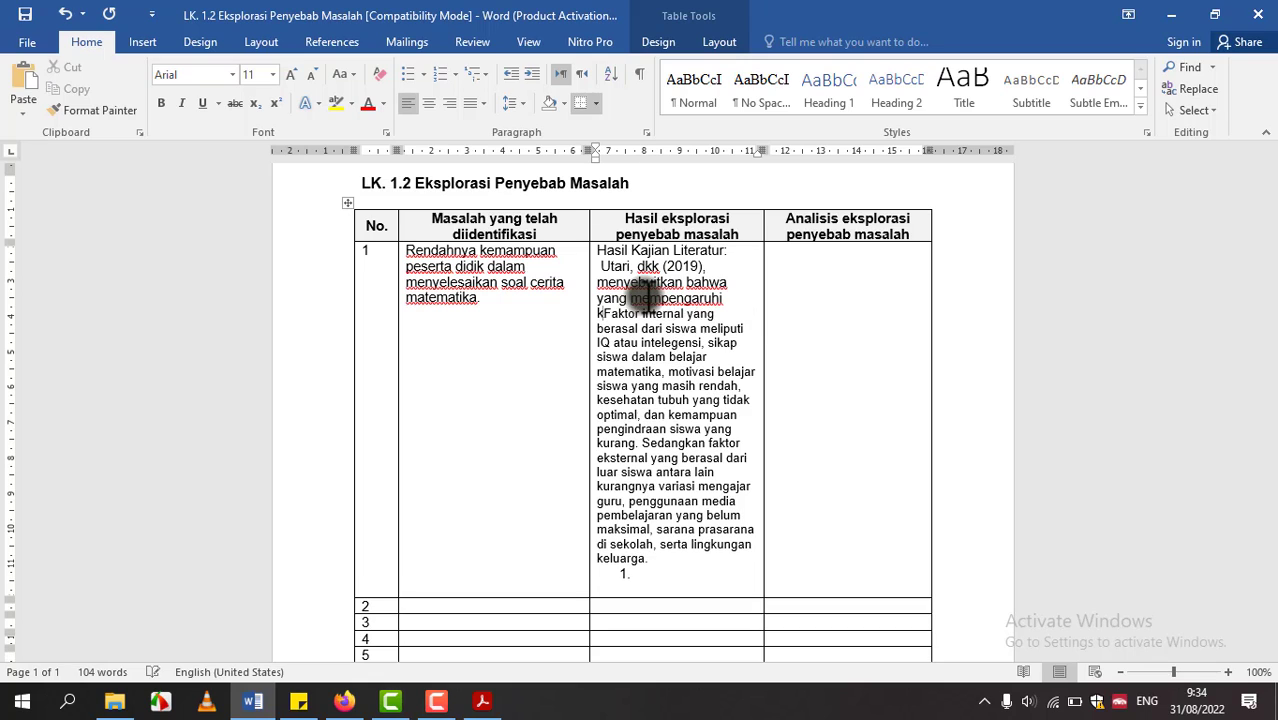
type("puan siswaFaktor")
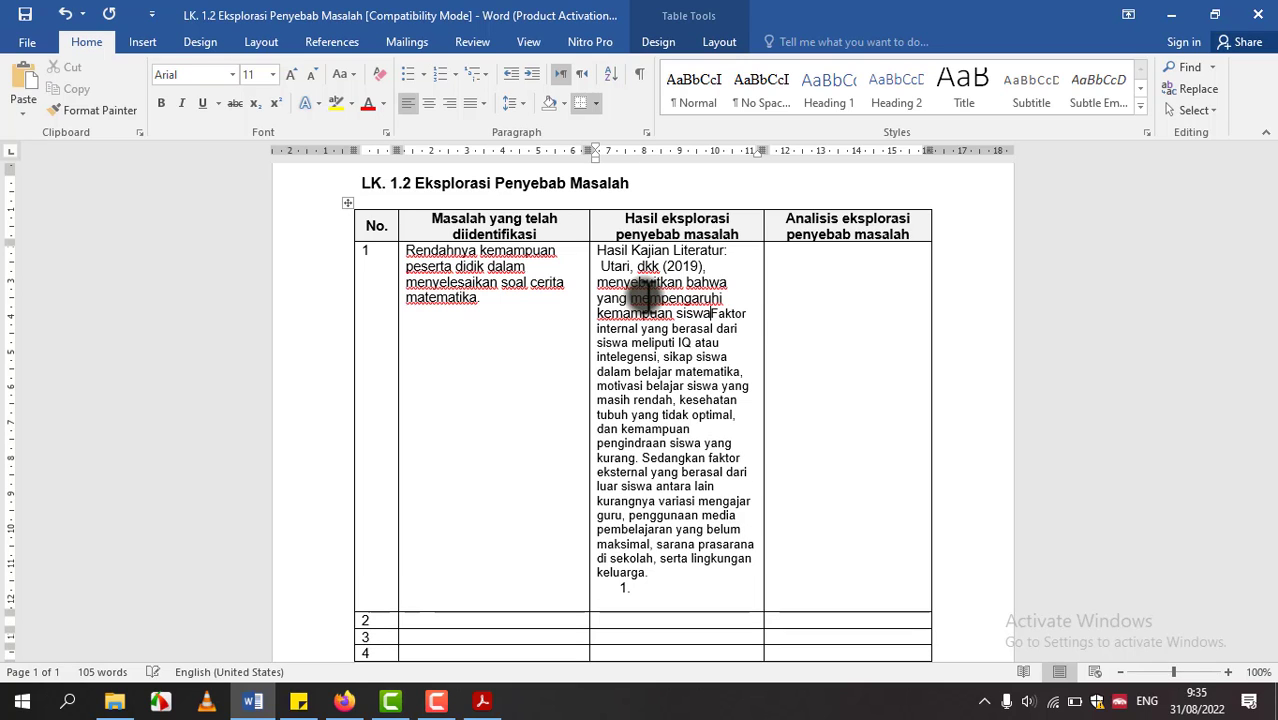
key("BackSpace")
key("BackSpace")
key("BackSpace")
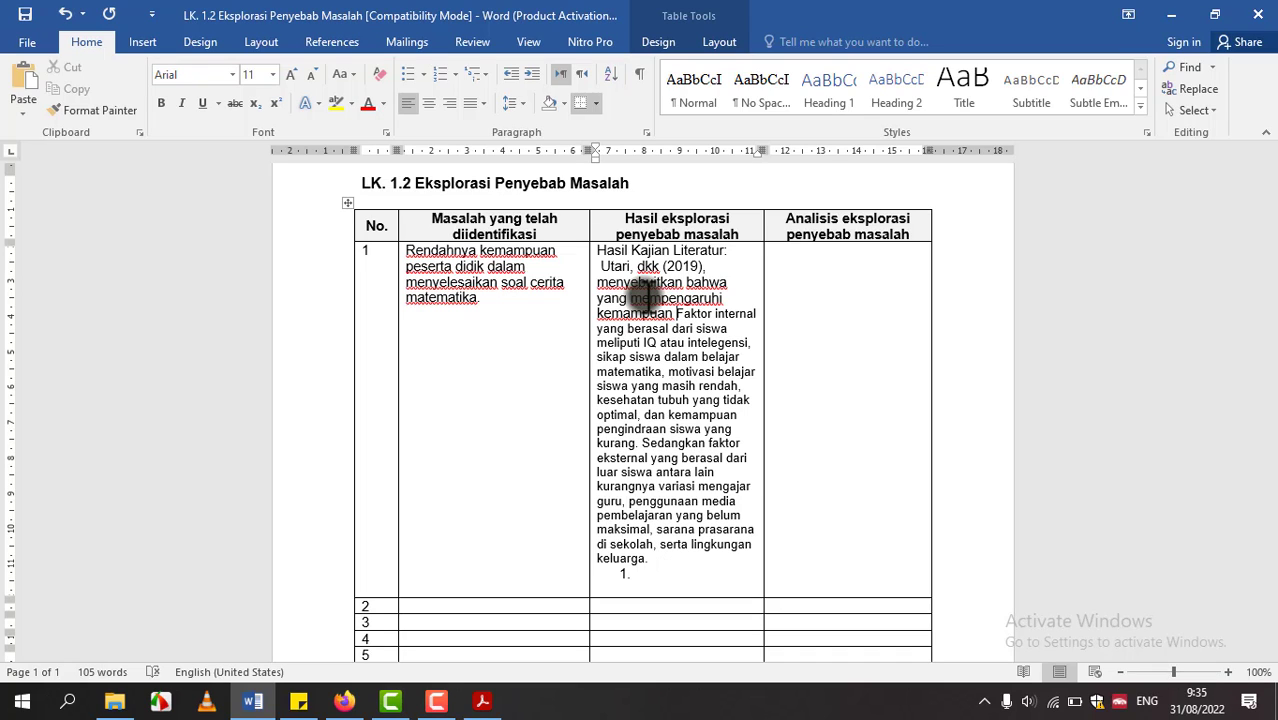
type("siswa")
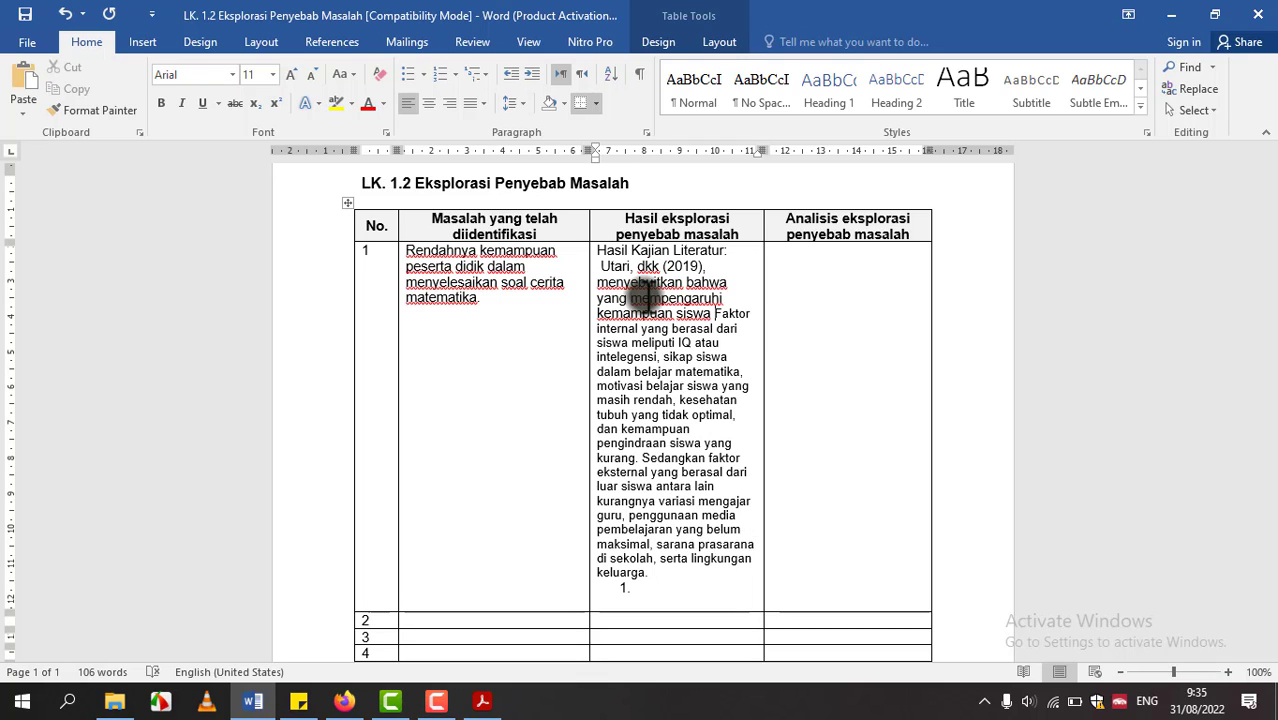
type(" dalam menyekle")
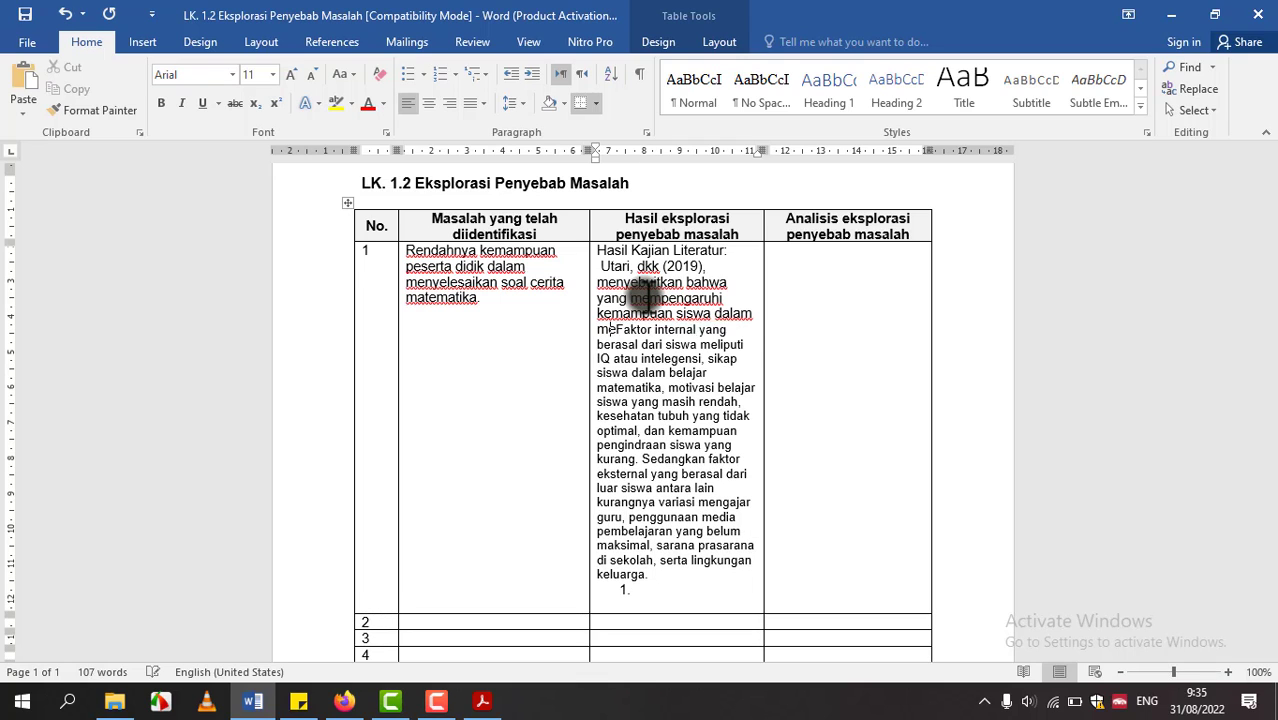
type("saikan n")
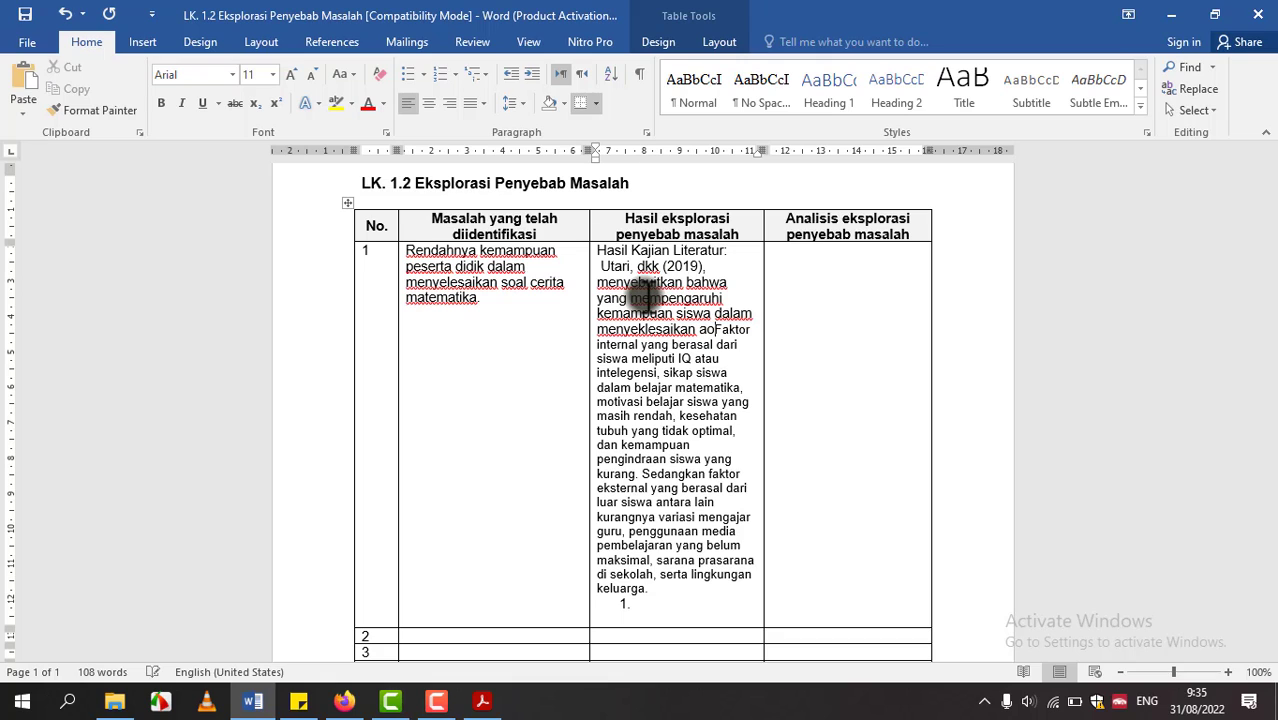
type("oal cerita")
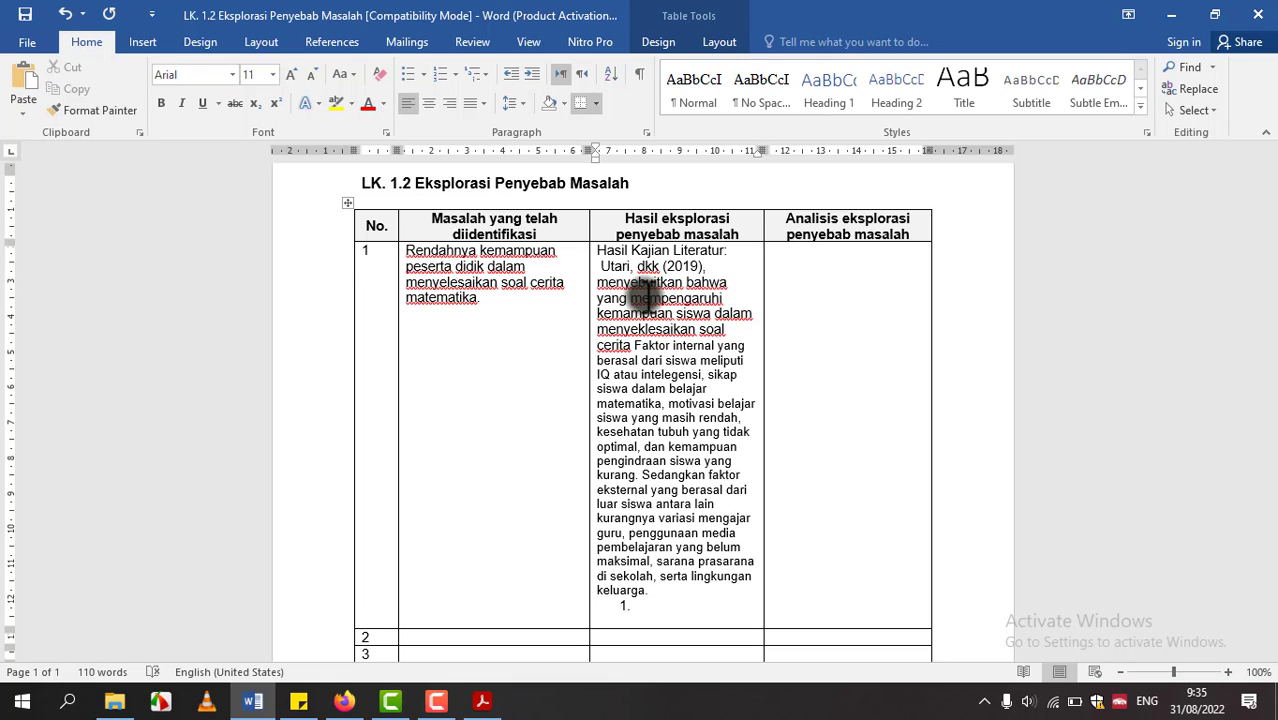
type(" terdiri atas: Faktor")
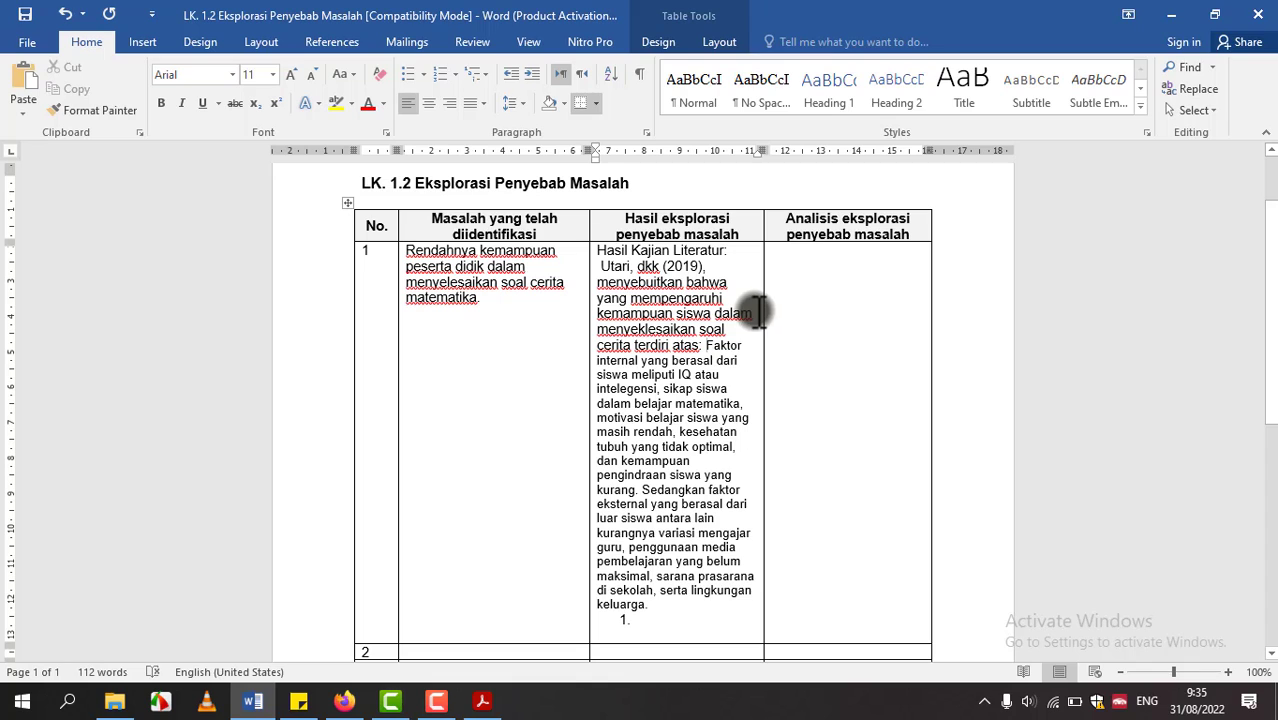
Step: Turn the passage into a numbered list, with internal factors as item 1 and "faktor eksternal" as item 2, deleting "Sedangkan"
key("Return")
type("1. Faktor internal yang")
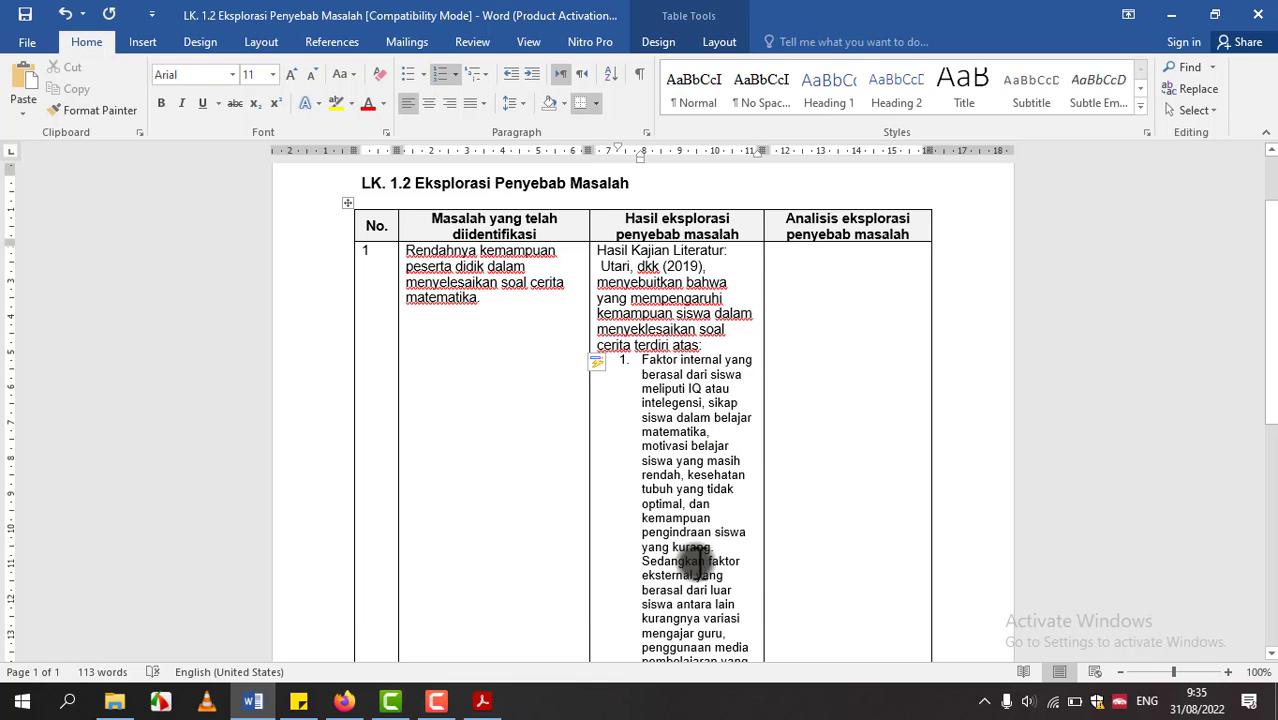
left_click(708, 562)
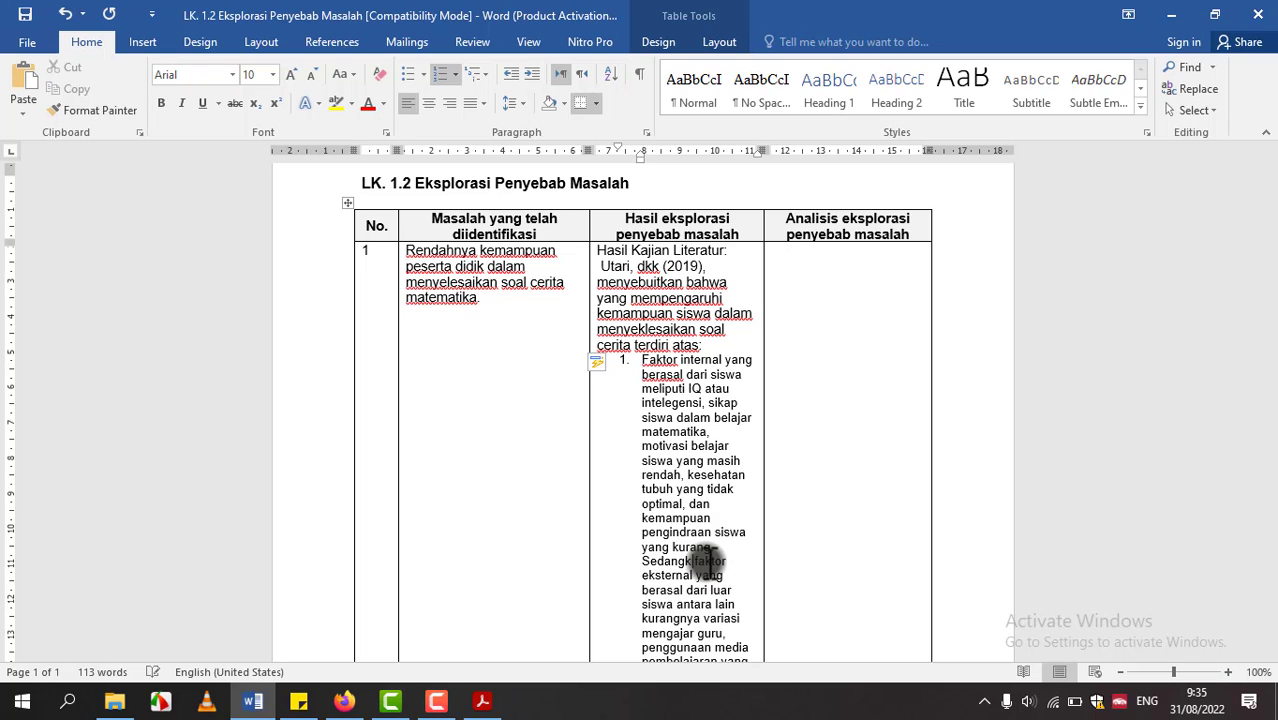
key("BackSpace")
key("BackSpace")
key("BackSpace")
key("BackSpace")
key("BackSpace")
key("BackSpace")
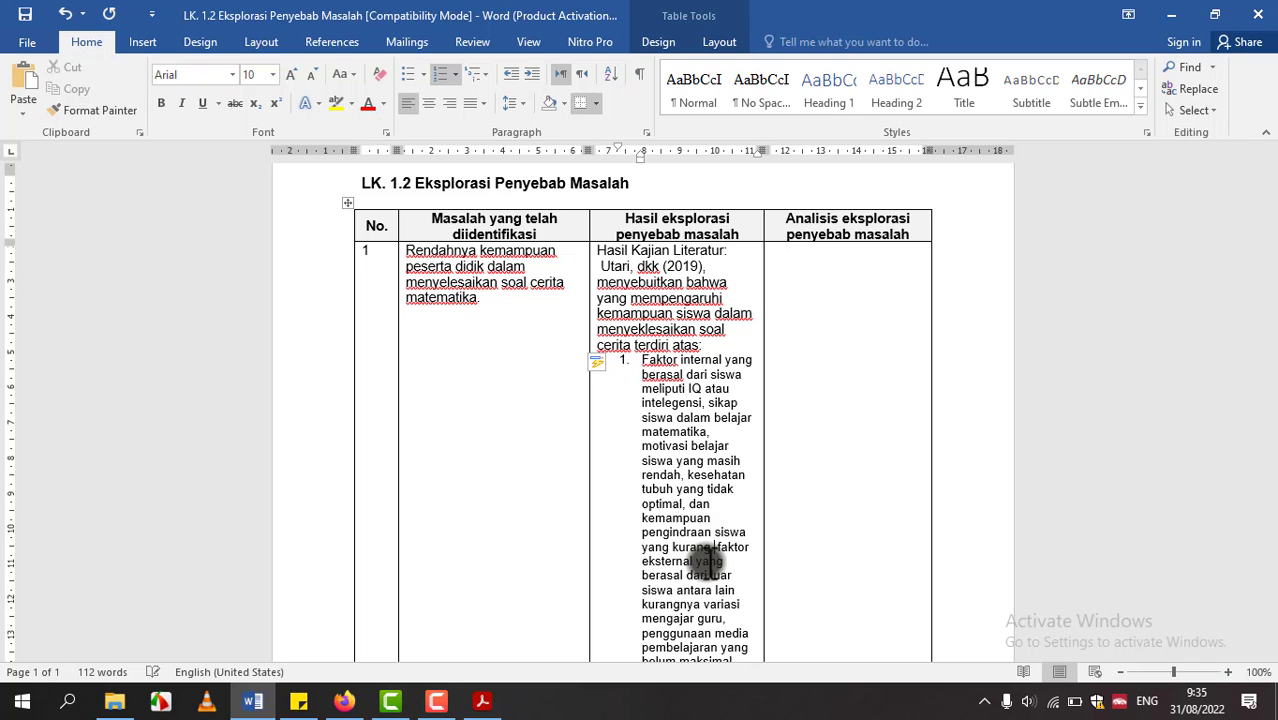
key("Return")
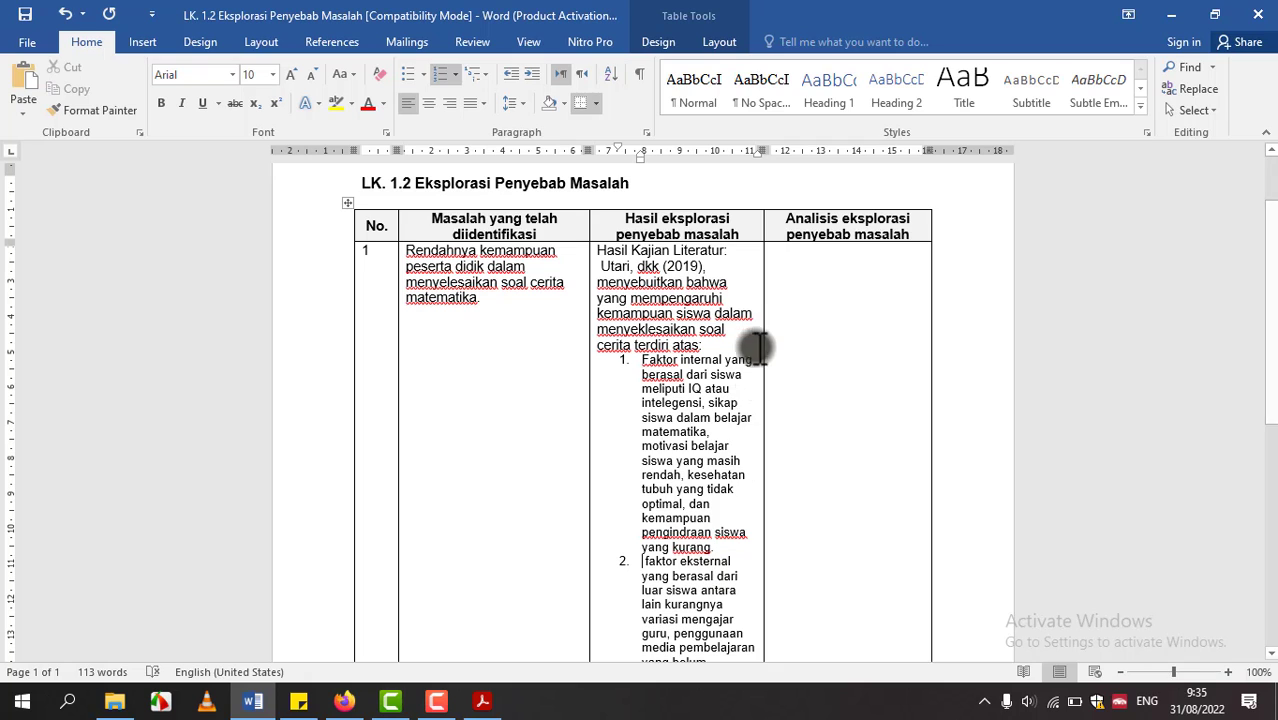
Step: Remove the empty third list item and leave a blank unnumbered line below the external factors in that cell
left_click_drag(1273, 267, 1273, 361)
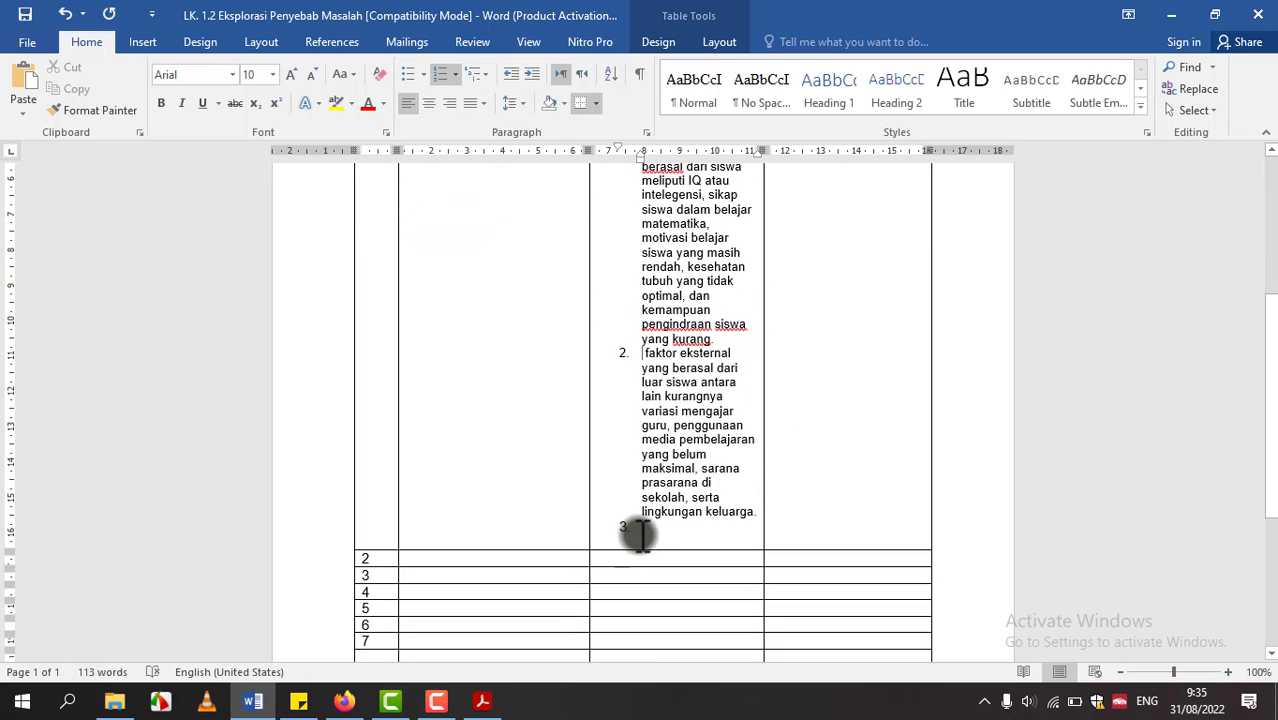
key("BackSpace")
key("BackSpace")
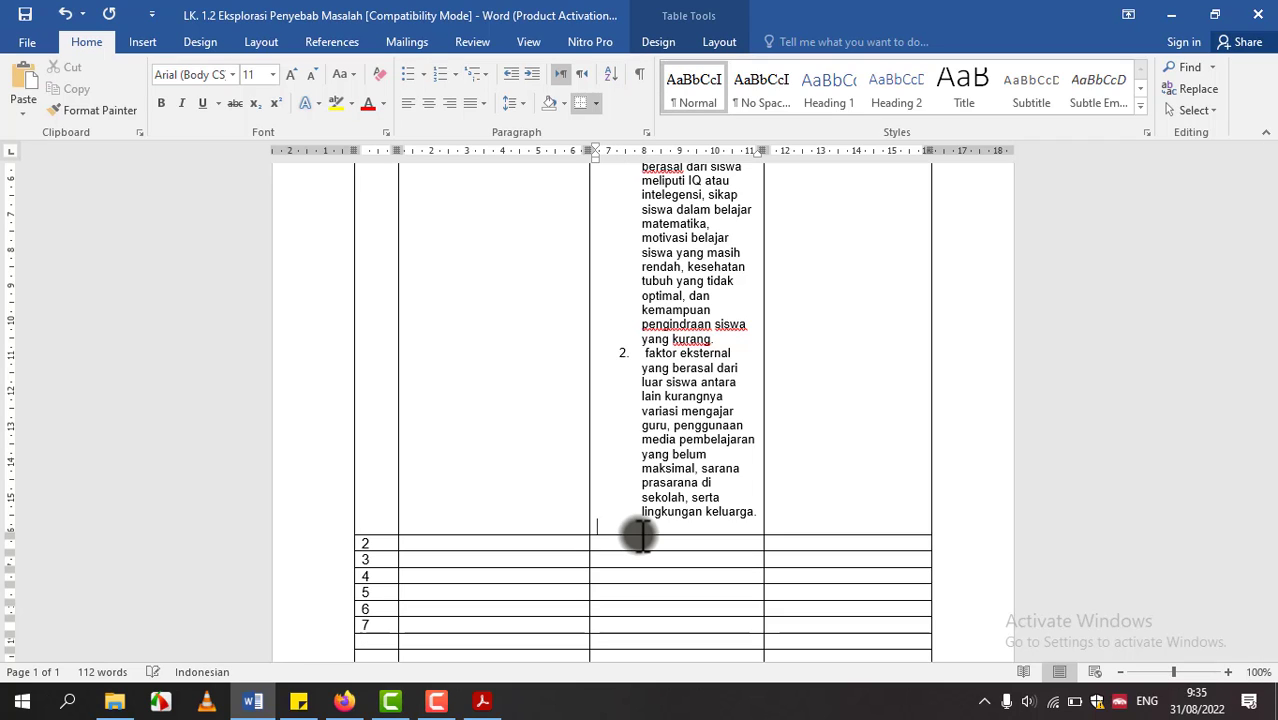
key("Return")
left_click_drag(1270, 393, 1258, 428)
left_click(674, 488)
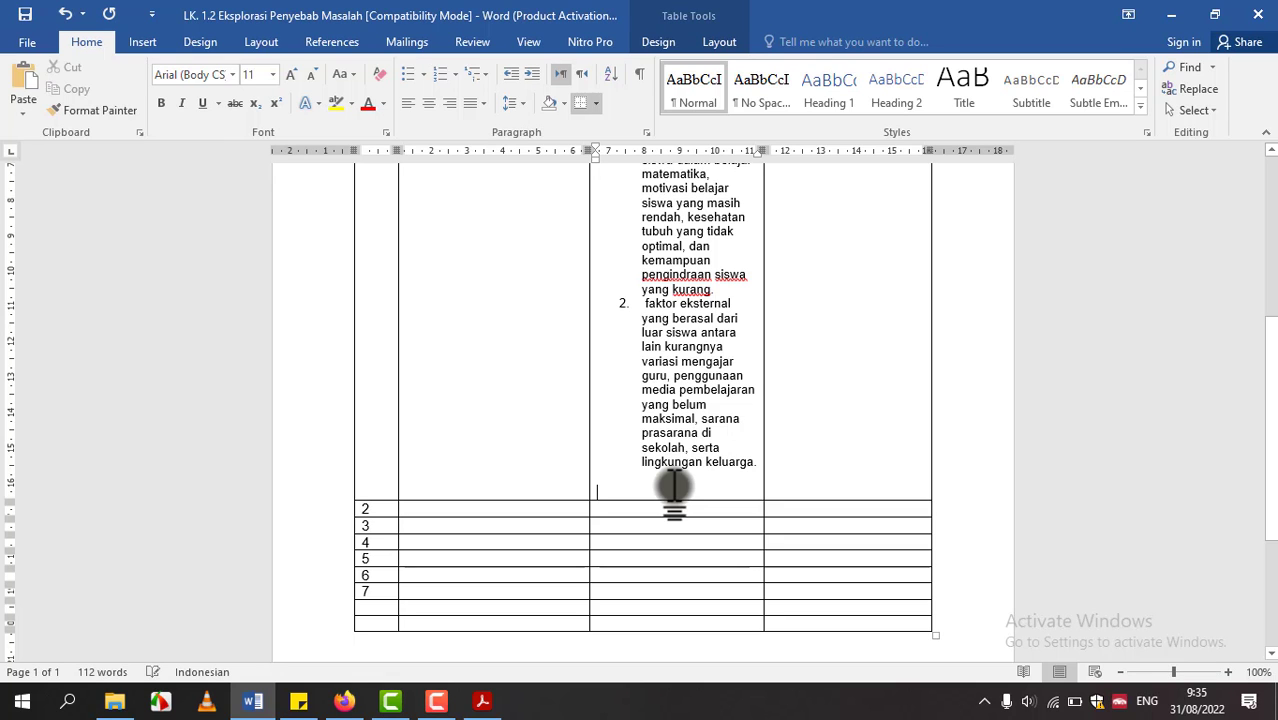
left_click_drag(1268, 425, 1270, 395)
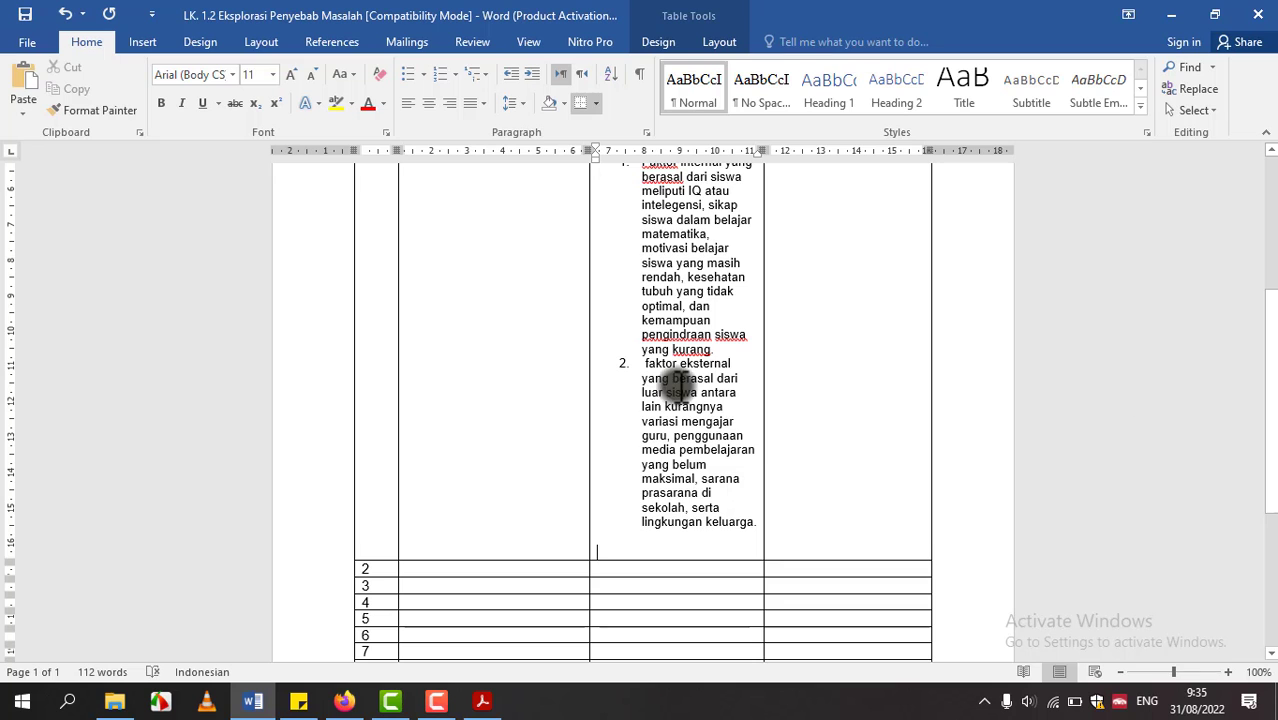
Step: In Firefox, copy the APA citation of the first Google Cendekia result and return to the Word worksheet
left_click(341, 703)
left_click(362, 28)
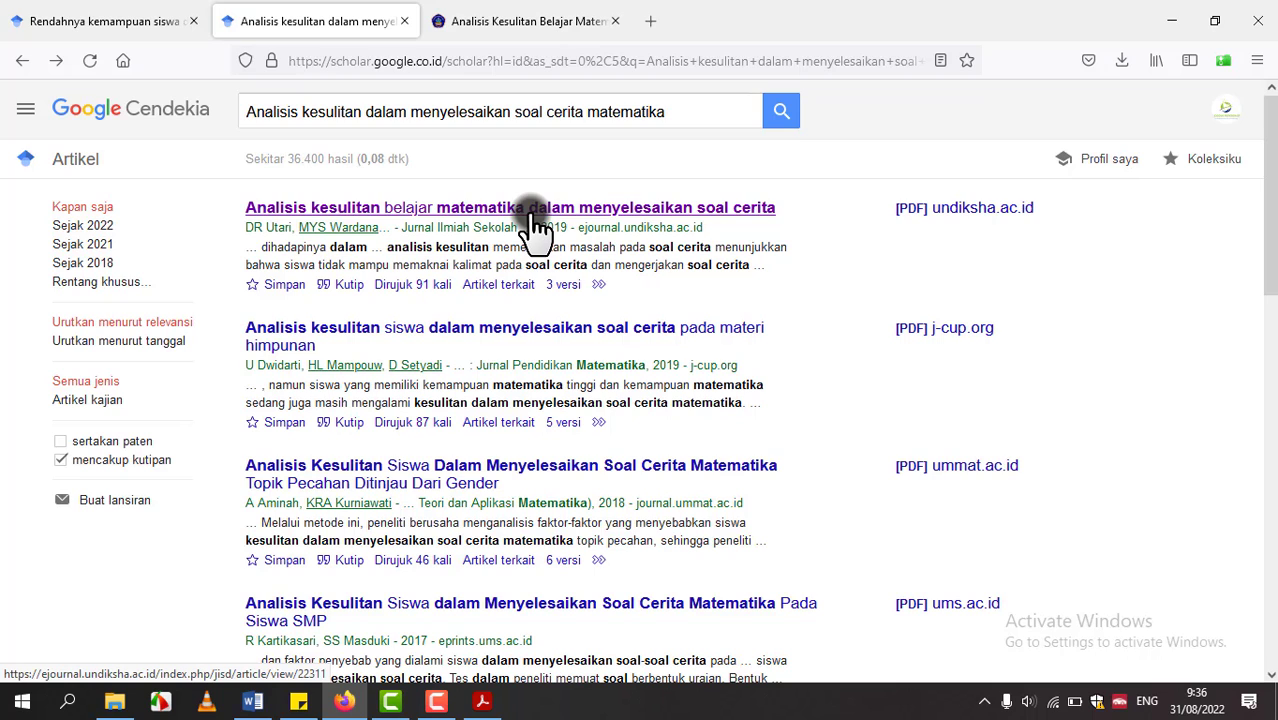
left_click(349, 287)
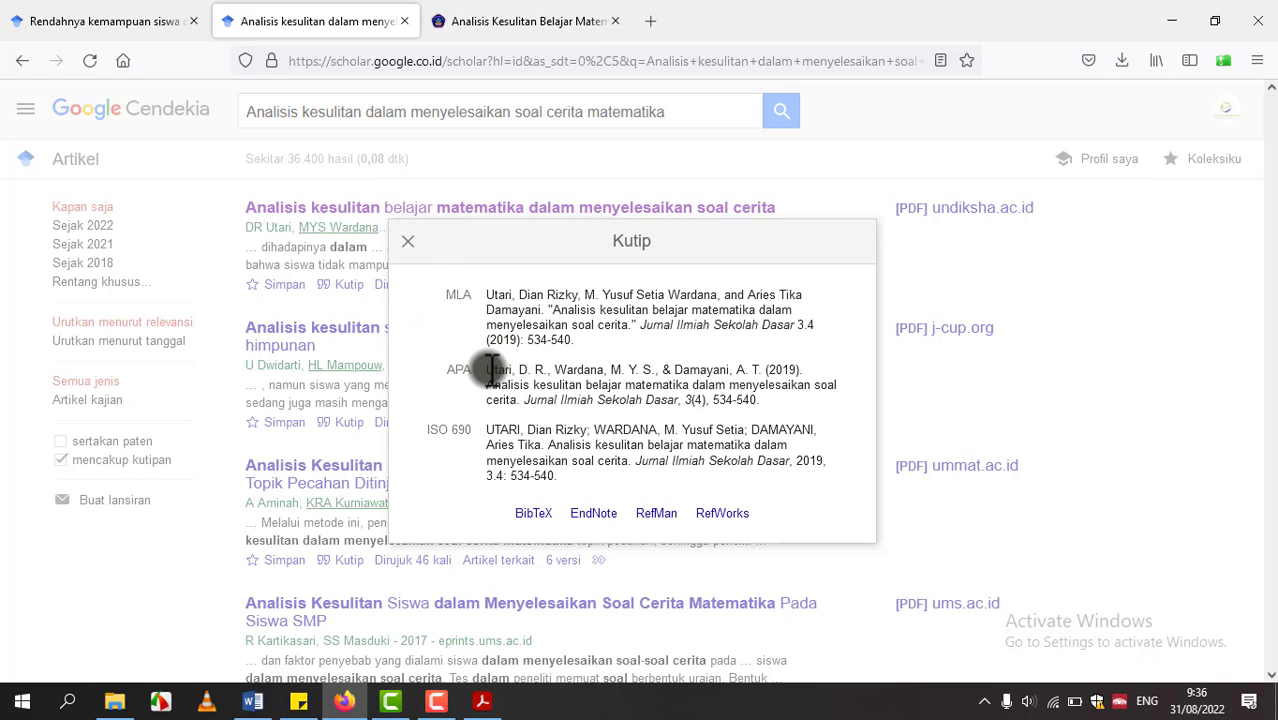
left_click_drag(488, 369, 762, 400)
key("ctrl+c")
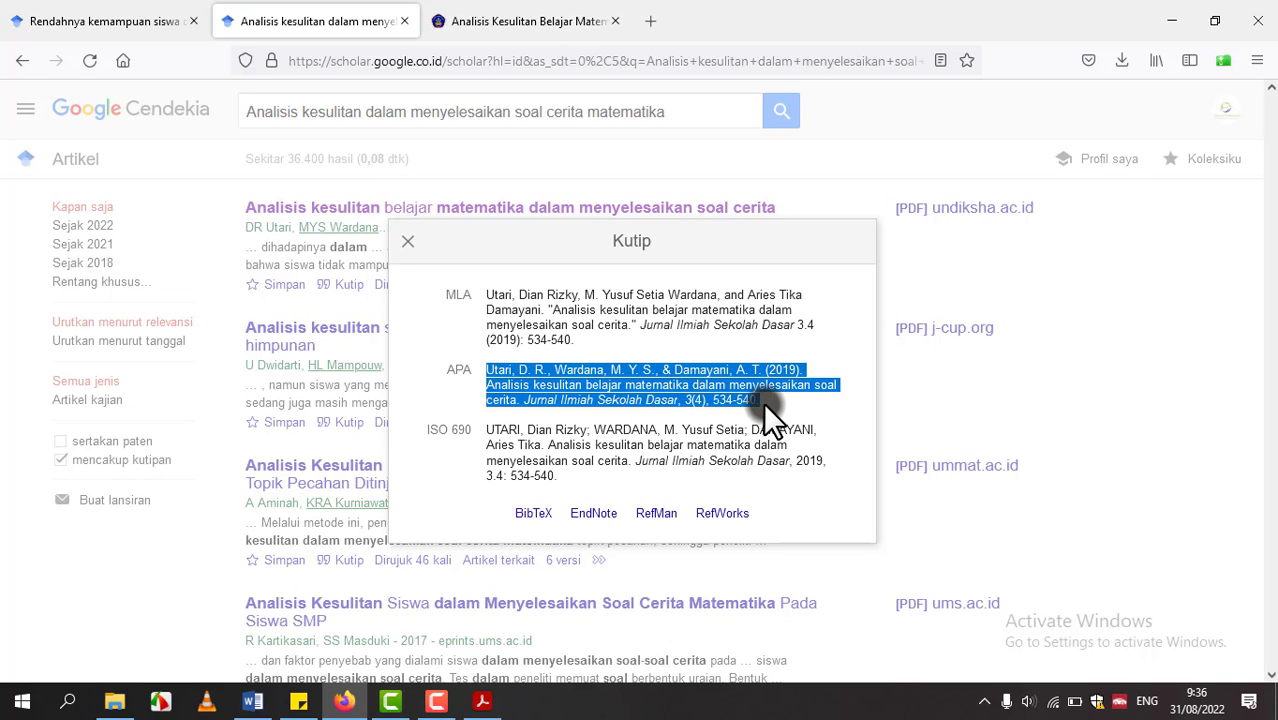
left_click(257, 703)
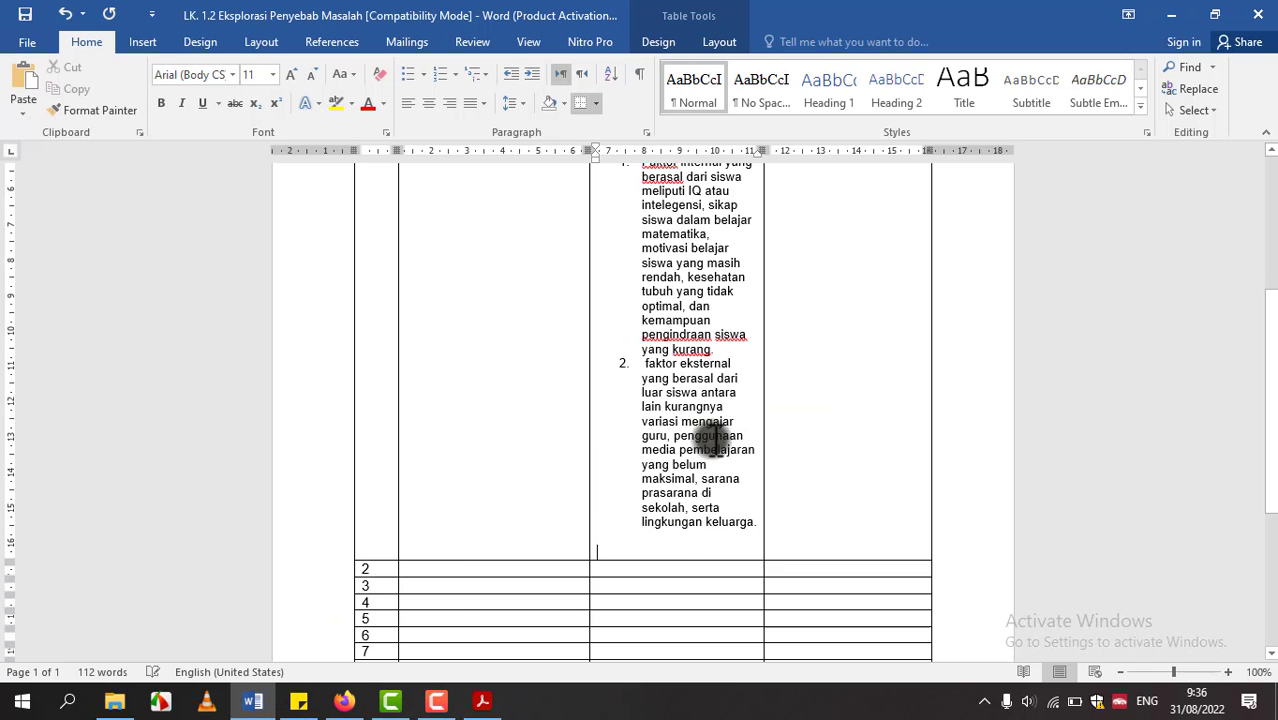
Step: Paste the copied citation below the external factors and merge it into list item 2, starting on a new line without its own number
key("ctrl+v")
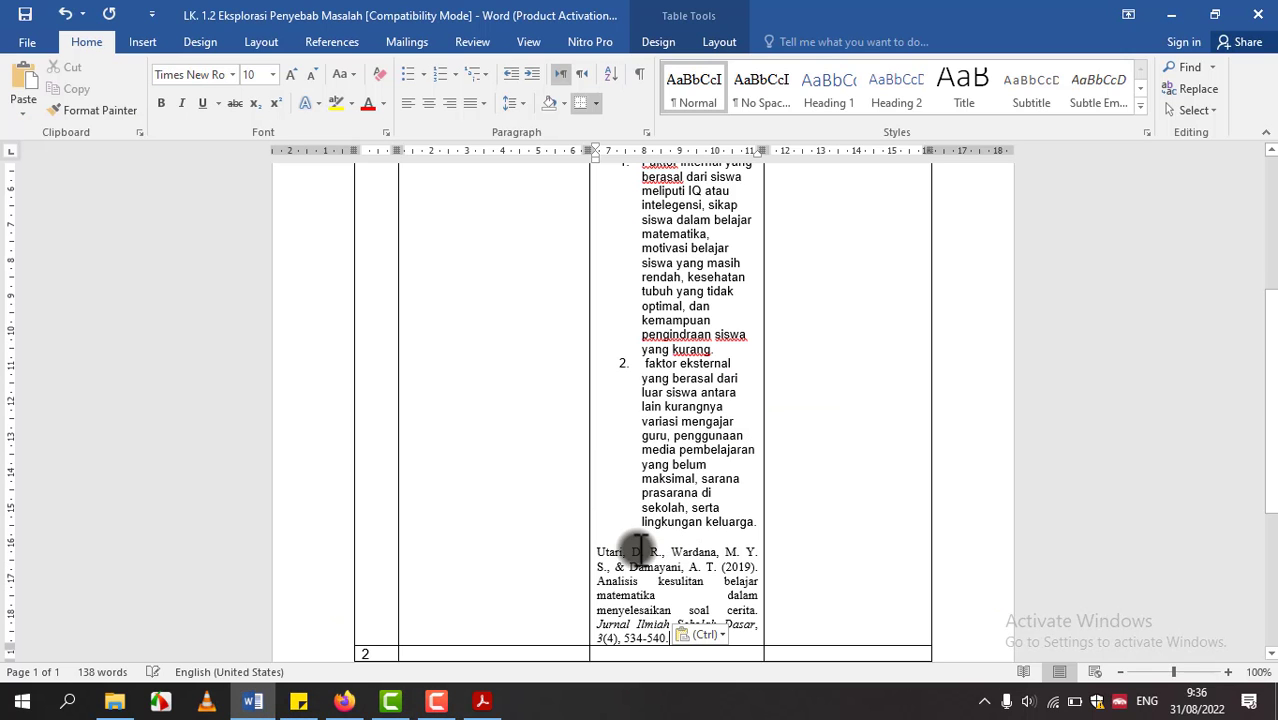
left_click(600, 550)
key("BackSpace")
key("BackSpace")
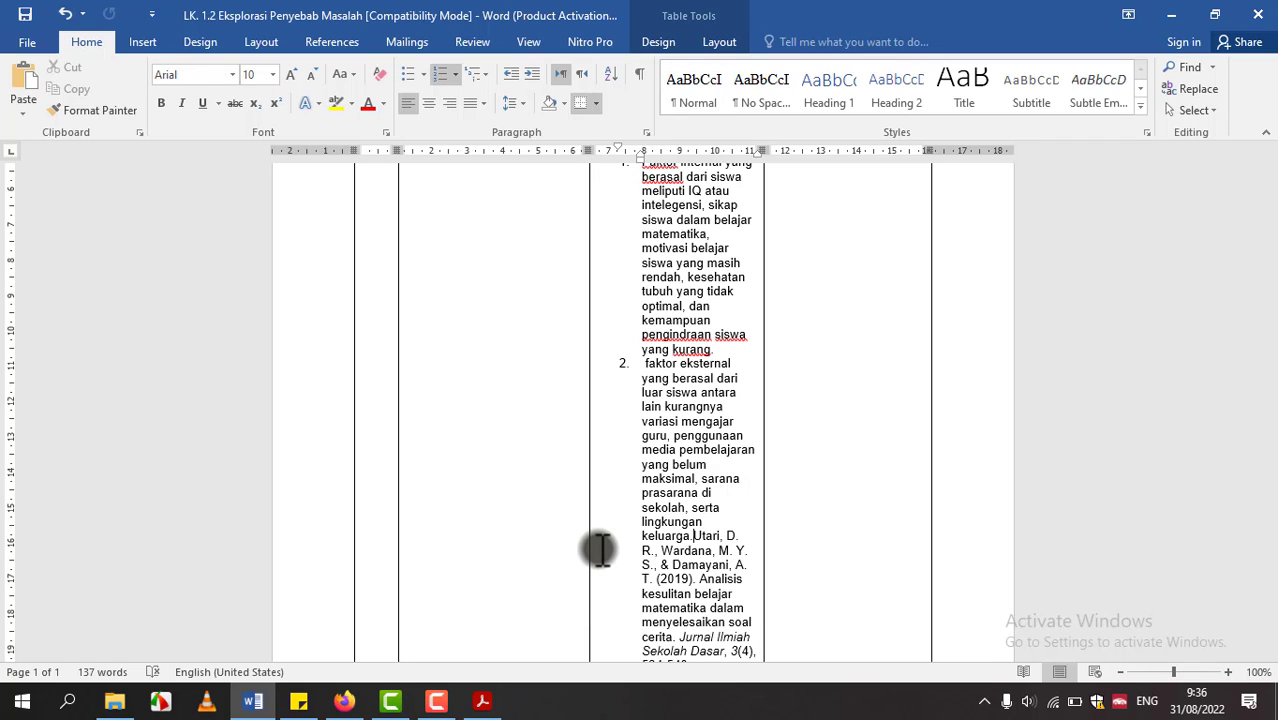
key("shift+Return")
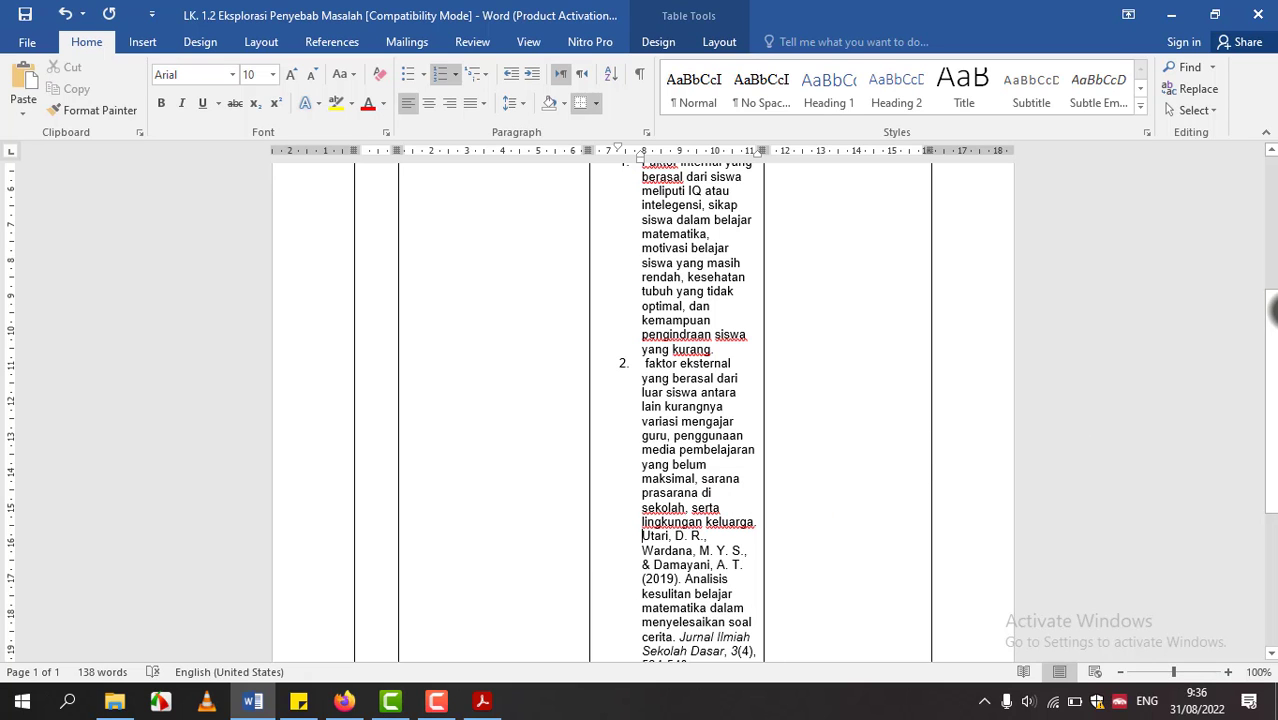
Step: Place the cursor in row 1's identified-problem cell and save the LK. 1.2 Eksplorasi Penyebab Masalah worksheet
left_click_drag(1272, 310, 1271, 195)
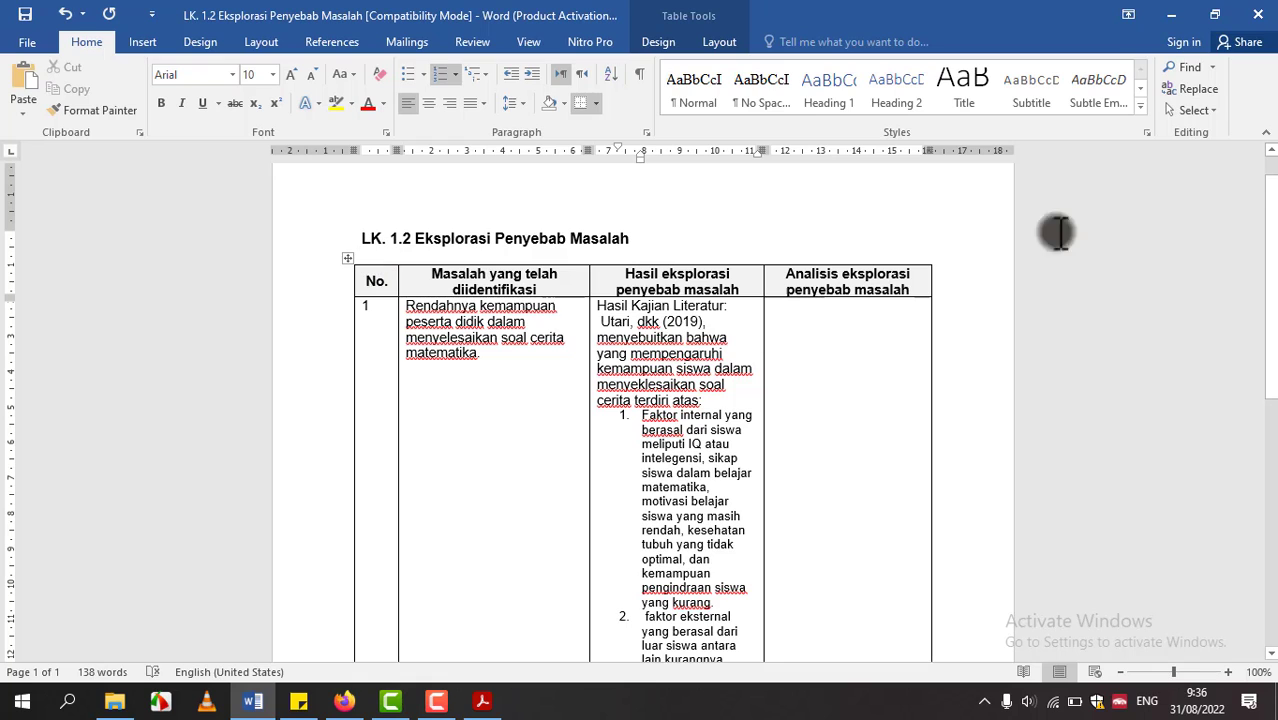
left_click_drag(1270, 205, 1270, 235)
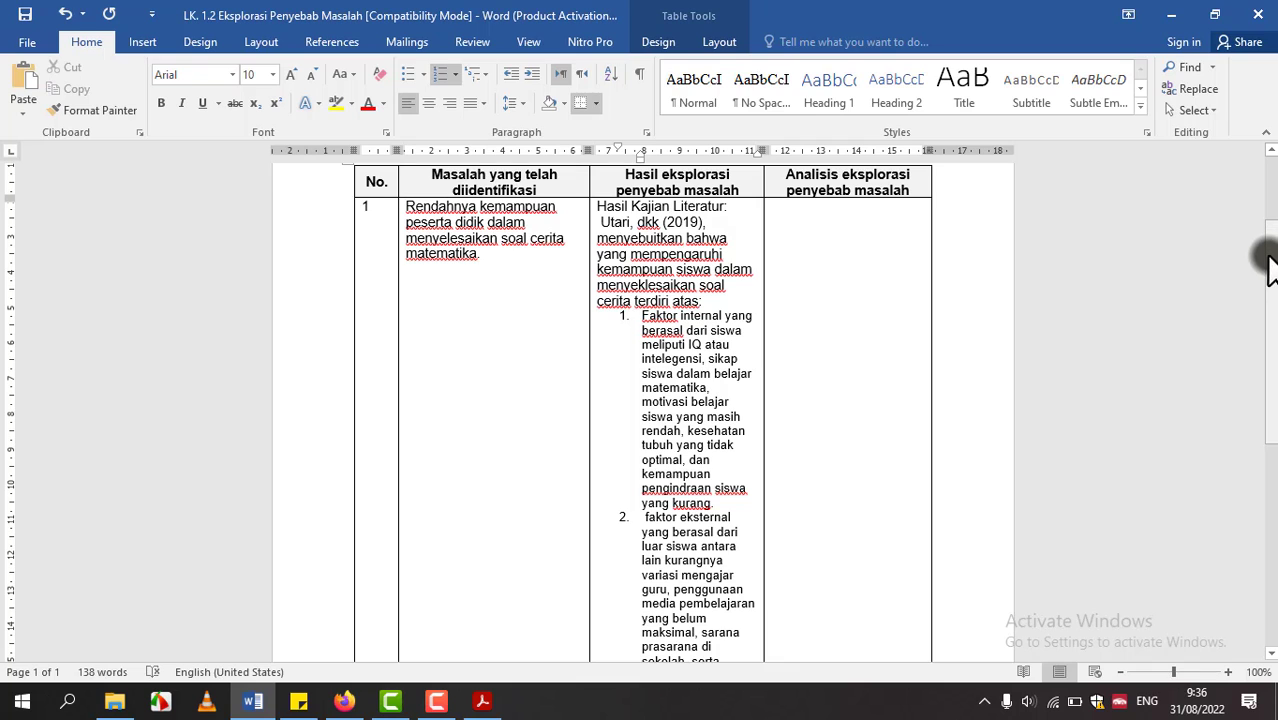
left_click_drag(1268, 235, 1268, 205)
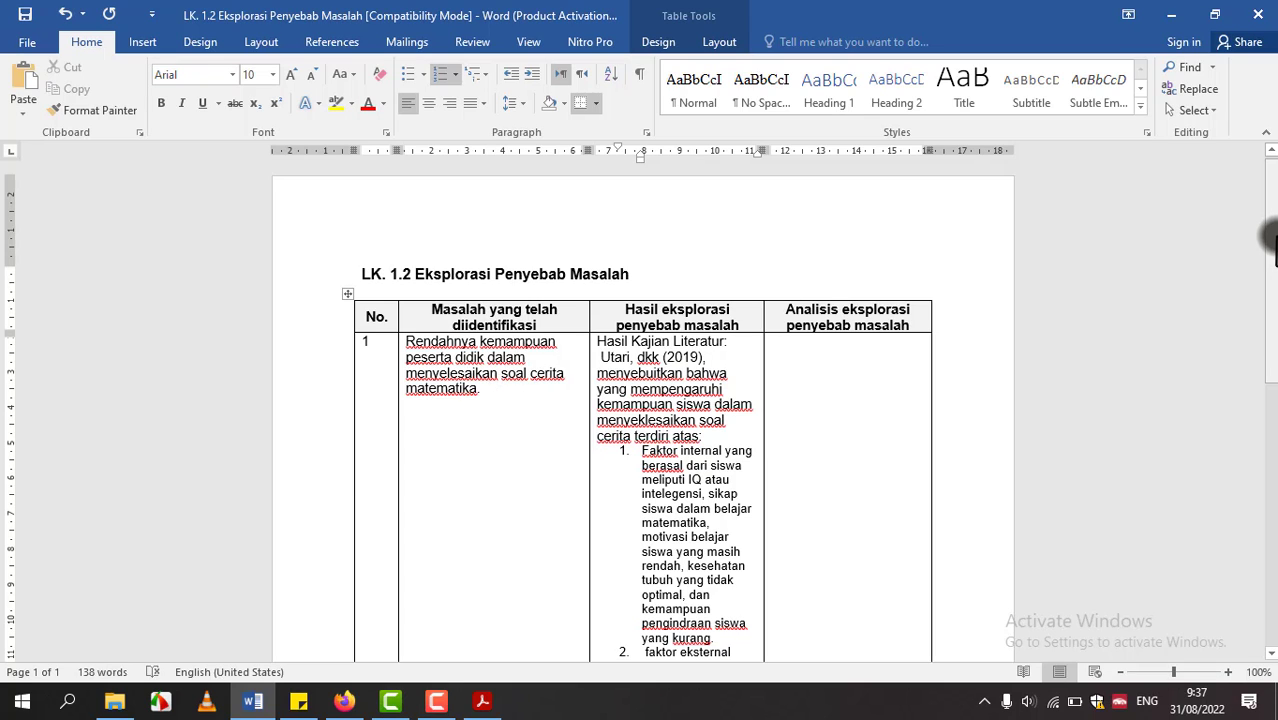
left_click_drag(1270, 237, 1270, 340)
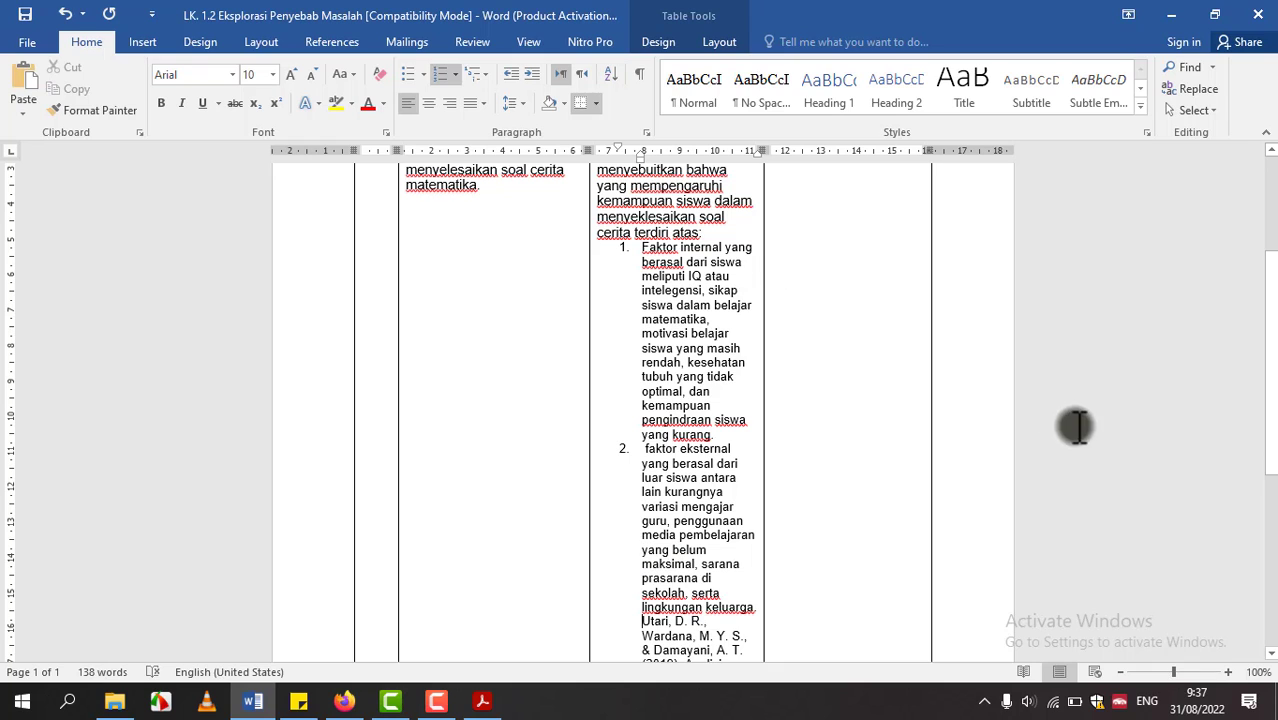
left_click_drag(1270, 365, 1270, 315)
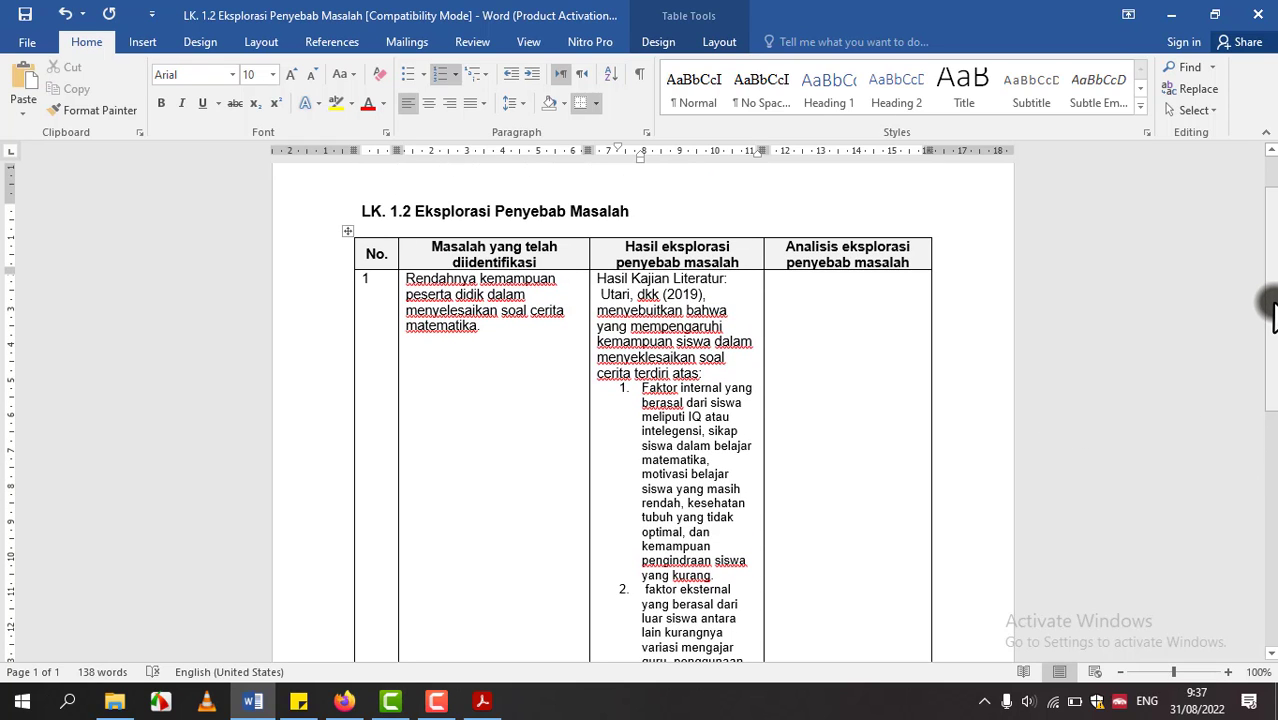
left_click(450, 320)
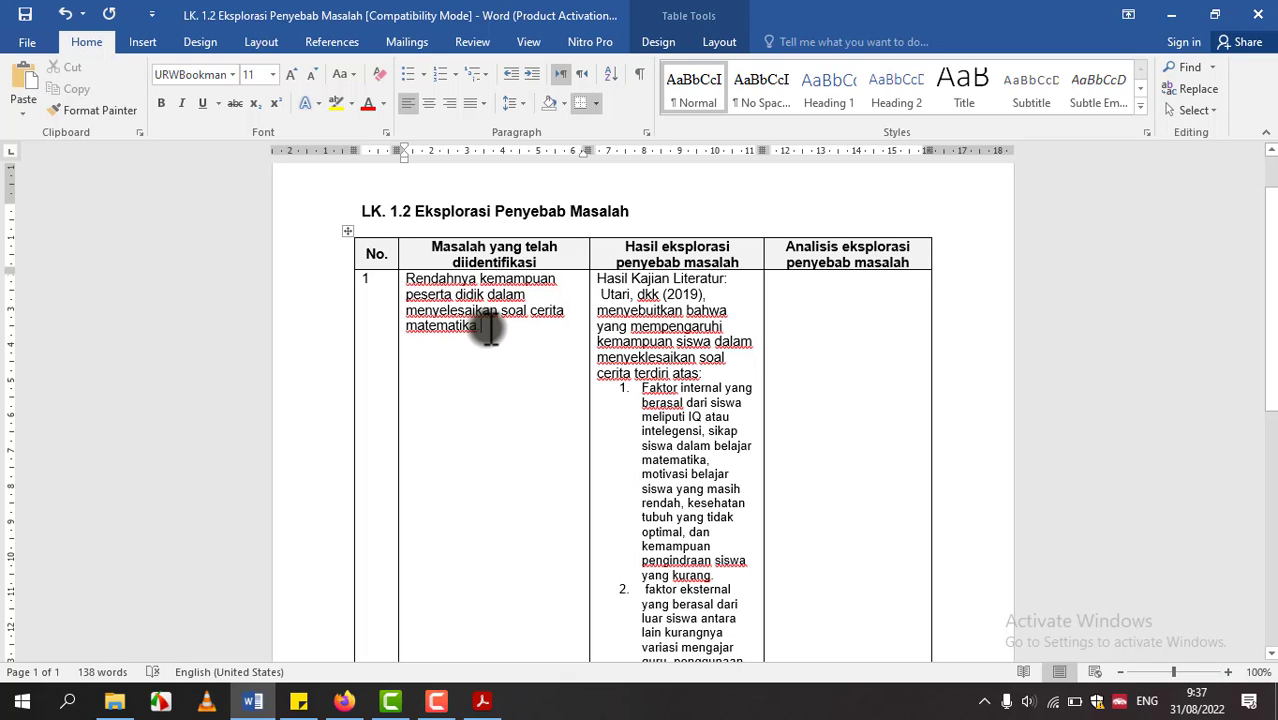
key("ctrl+s")
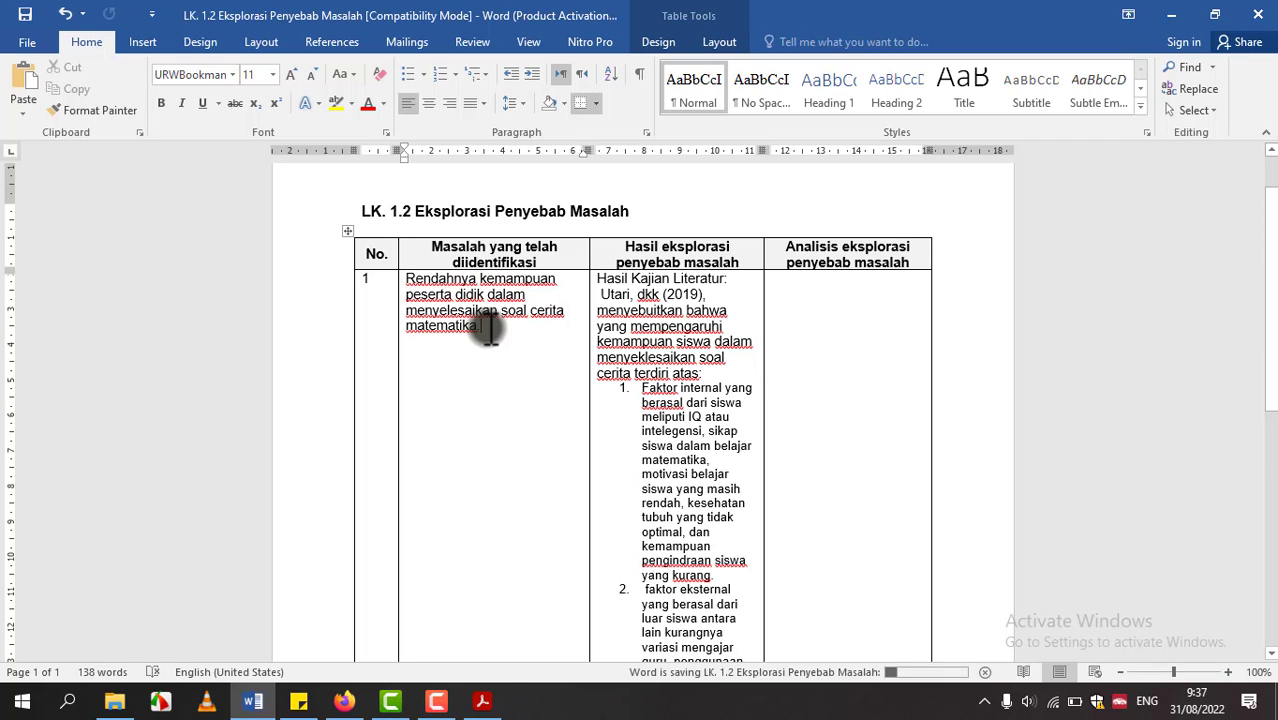